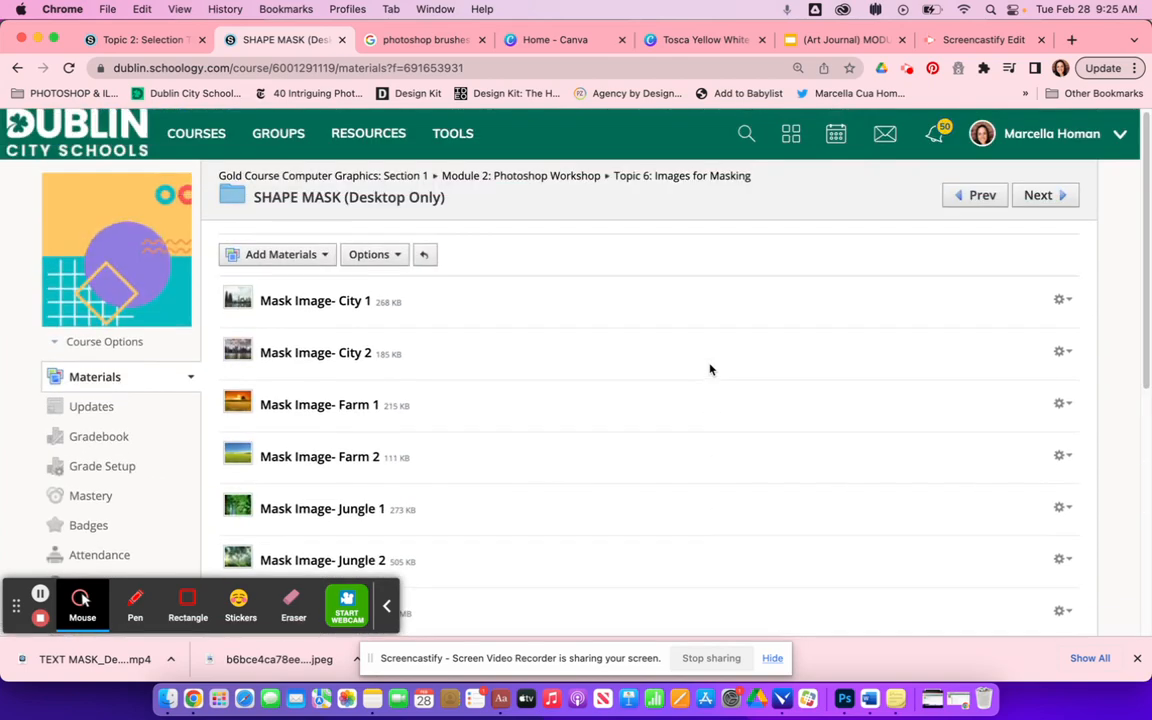
- Look through the mask images in the SHAPE MASK folder and view Mask Image- Space 1
scroll(710, 370, down, 3)
scroll(590, 280, up, 5)
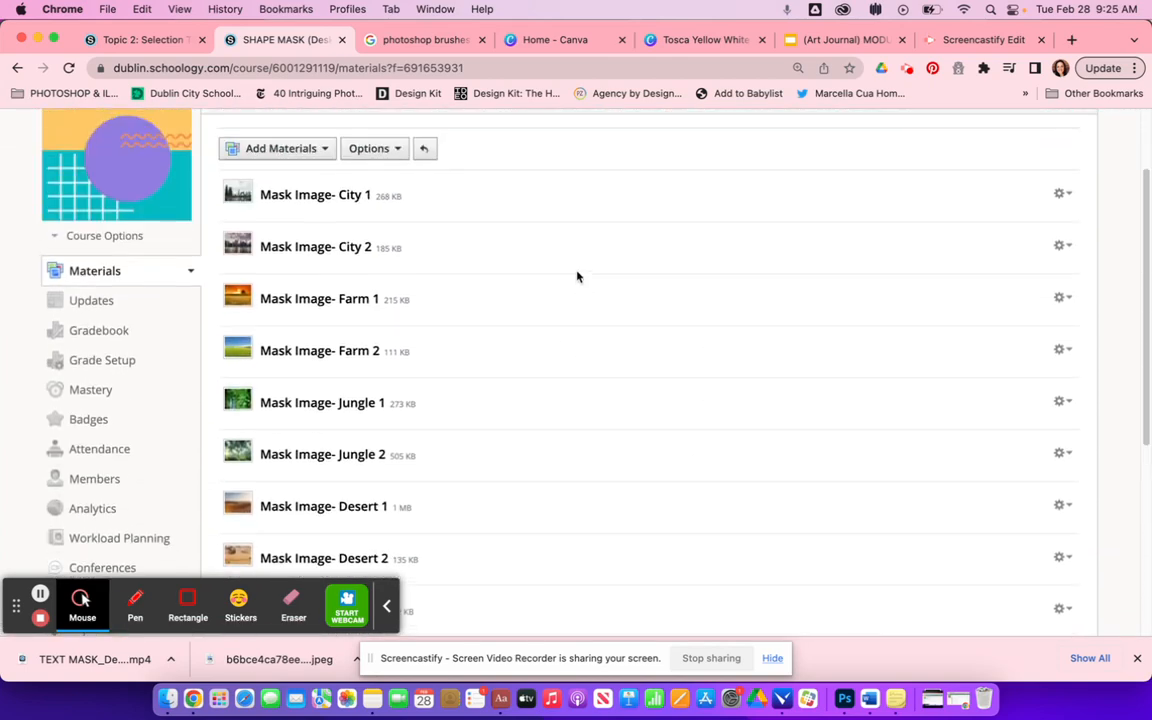
scroll(509, 362, down, 5)
scroll(512, 362, down, 4)
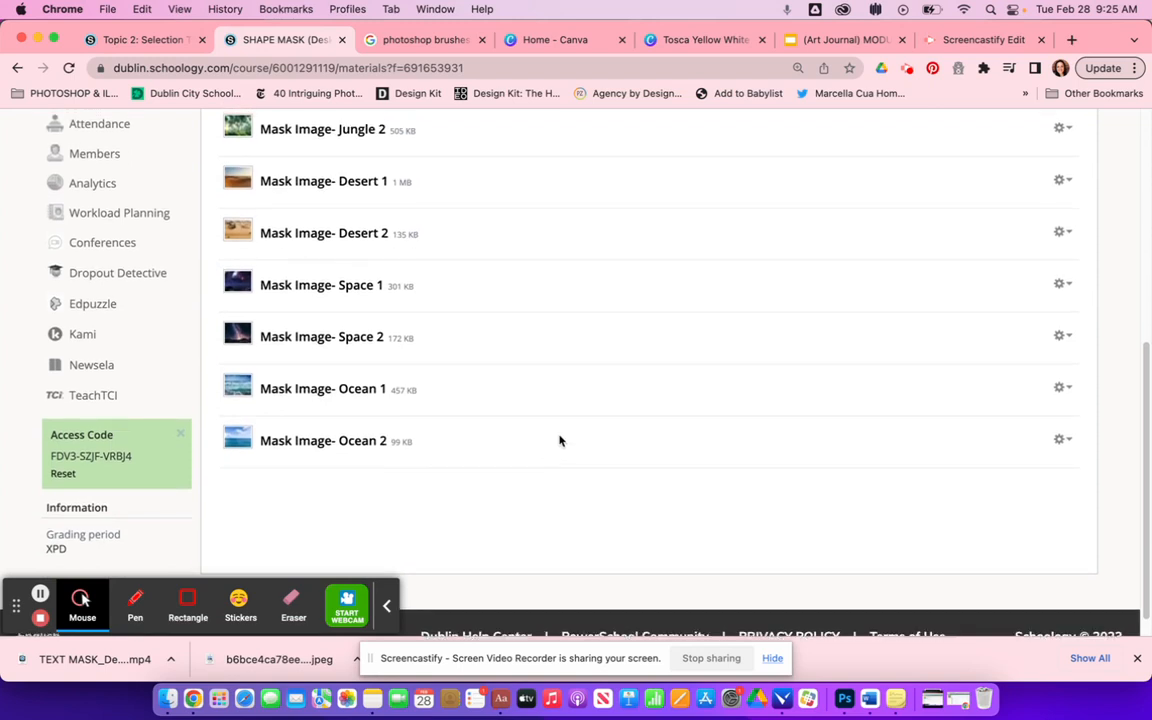
scroll(556, 437, up, 2)
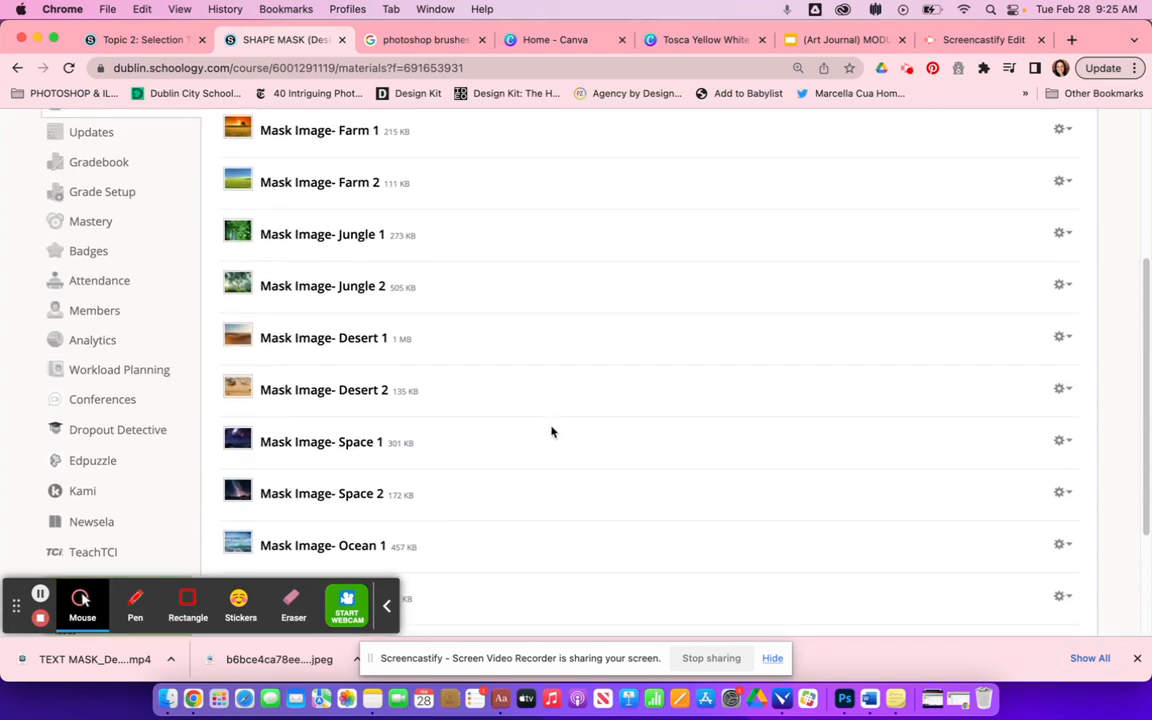
scroll(551, 432, up, 1)
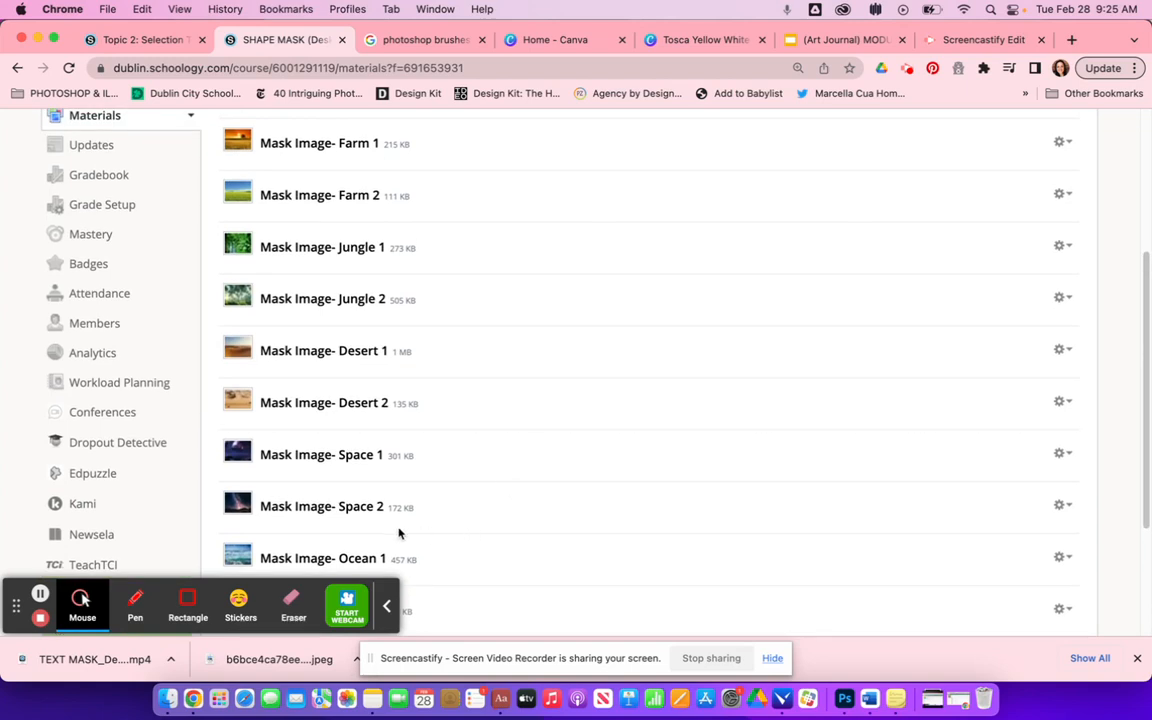
scroll(470, 480, down, 3)
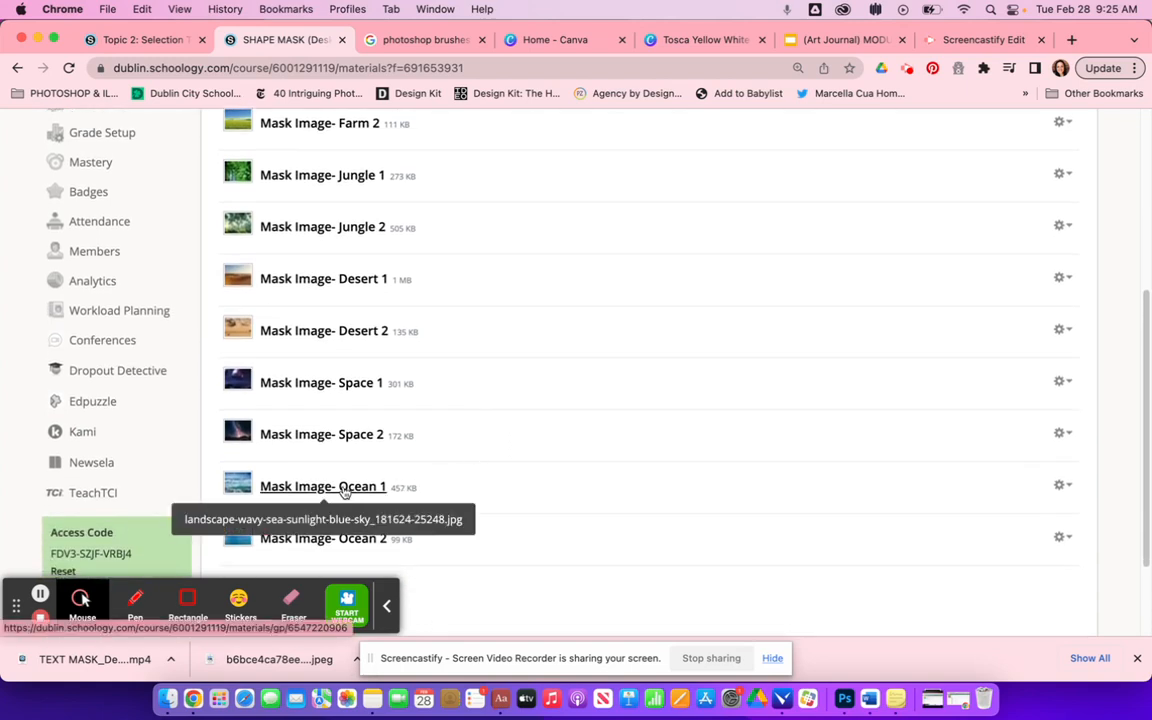
click(355, 381)
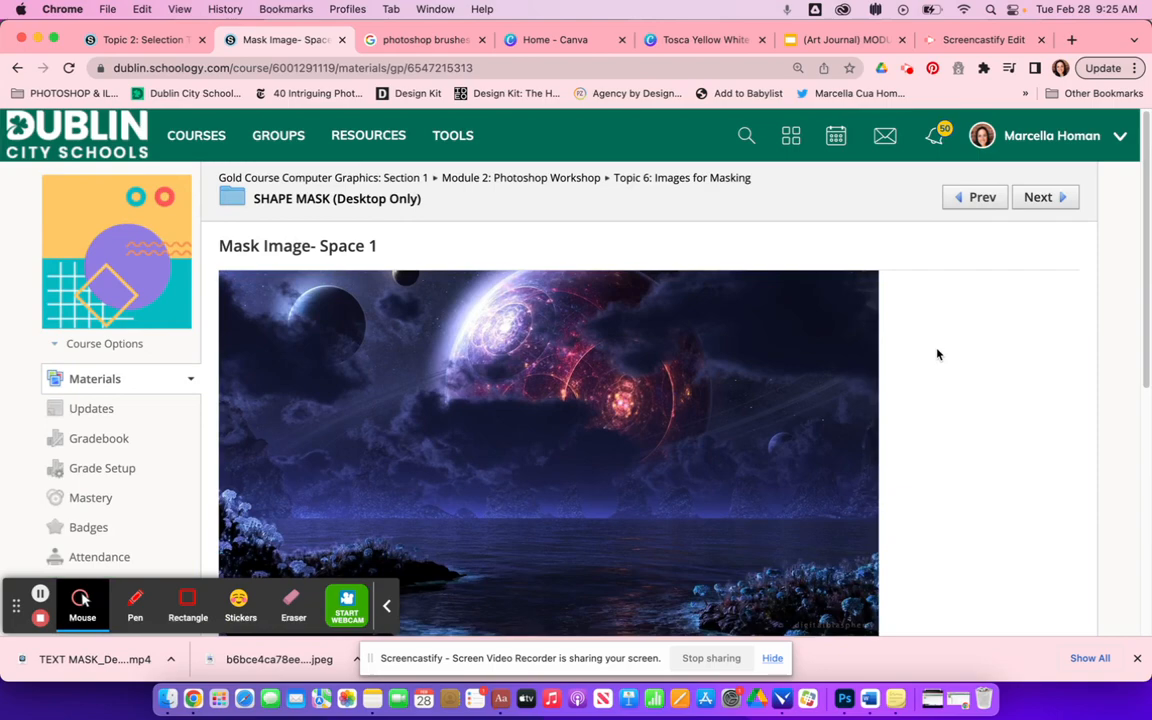
- Go to Mask Image- Space 2 and save the picture to the Downloads folder
click(1058, 197)
right_click(627, 385)
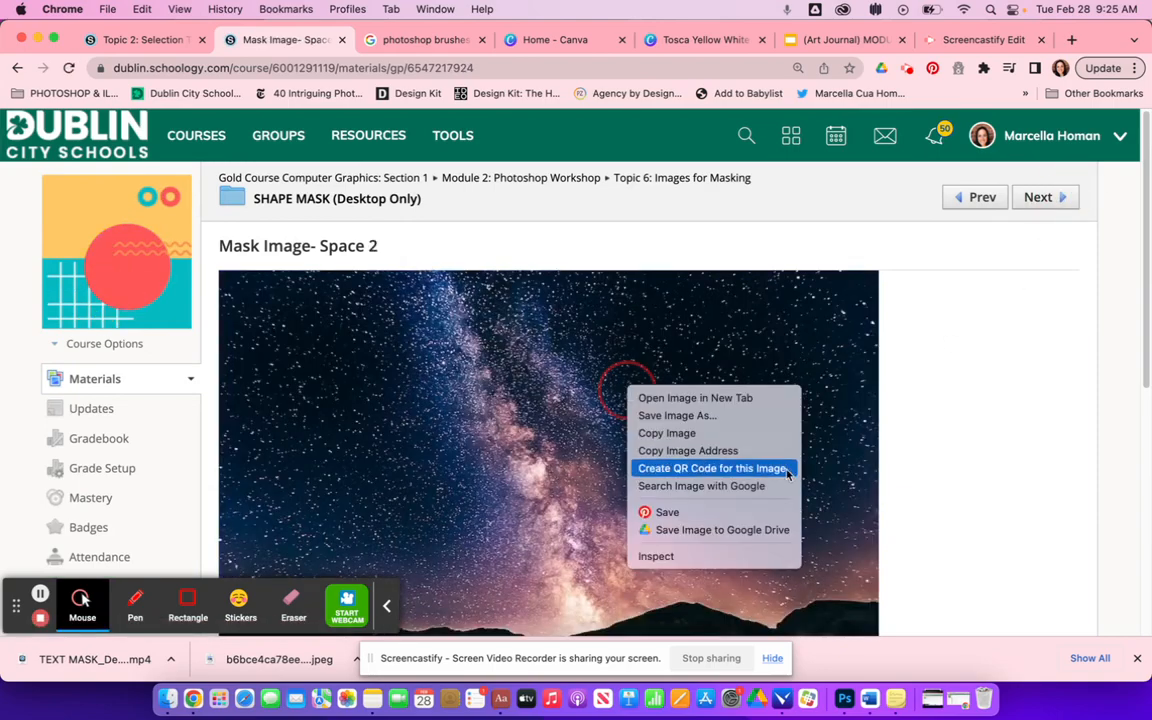
click(672, 415)
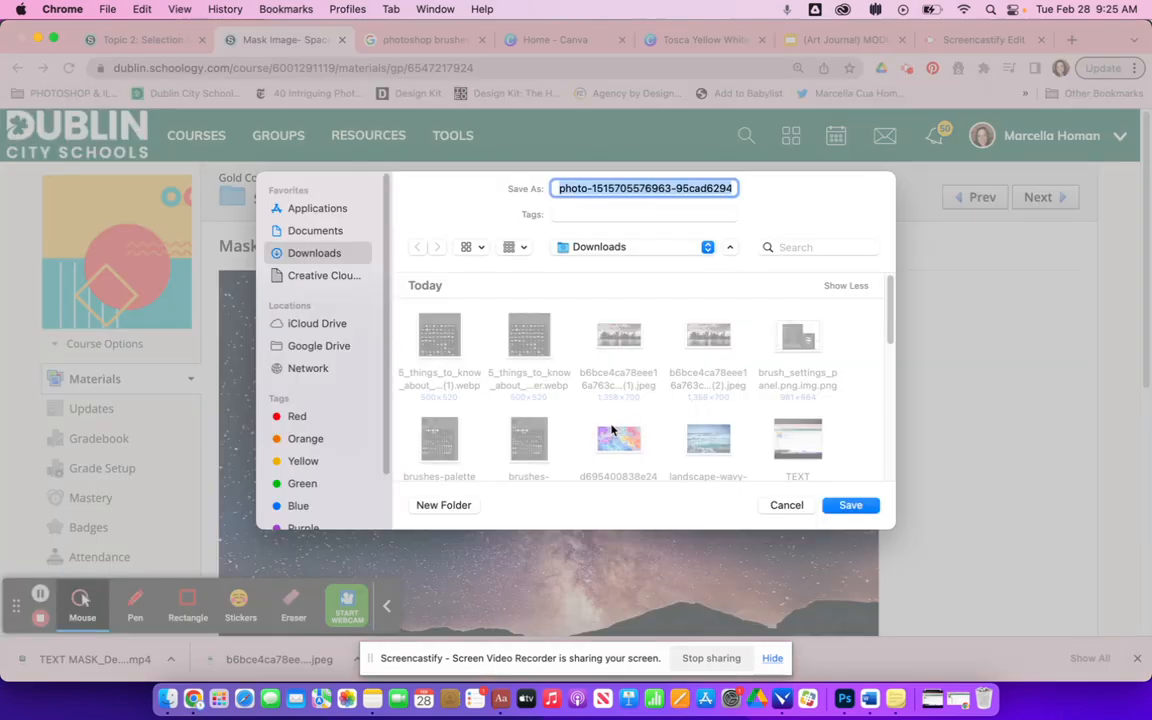
click(850, 505)
- Go to Mask Image- Ocean 1 and save the picture to the Downloads folder
click(1036, 199)
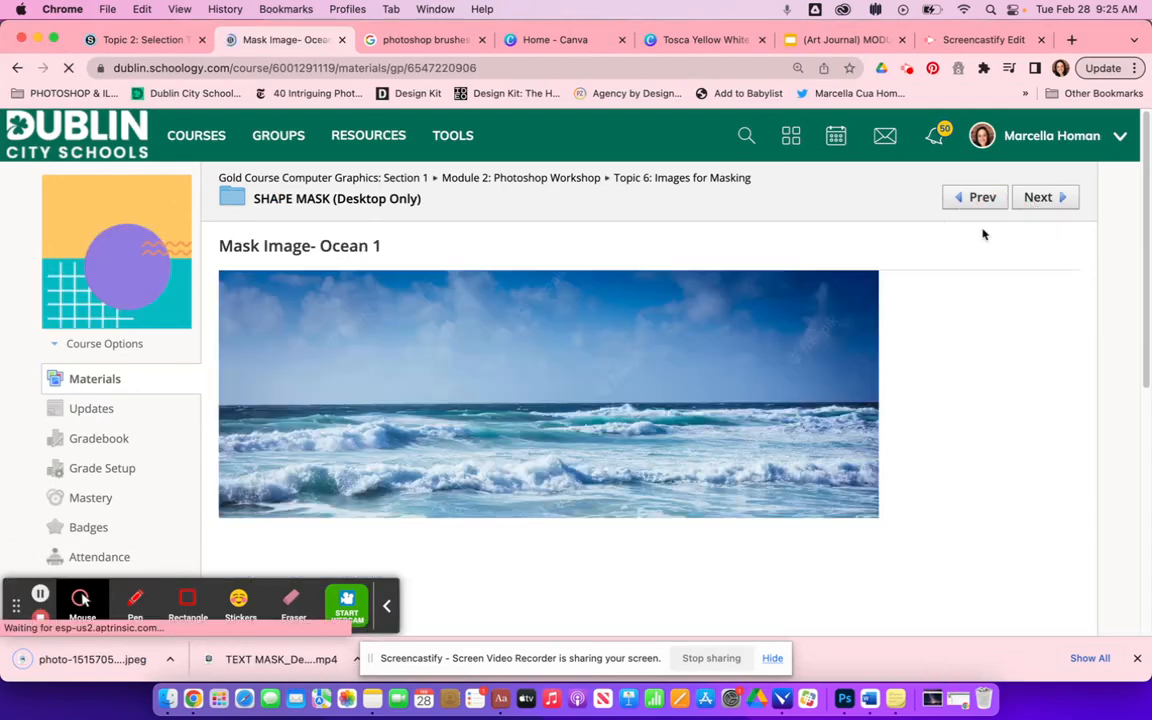
right_click(756, 369)
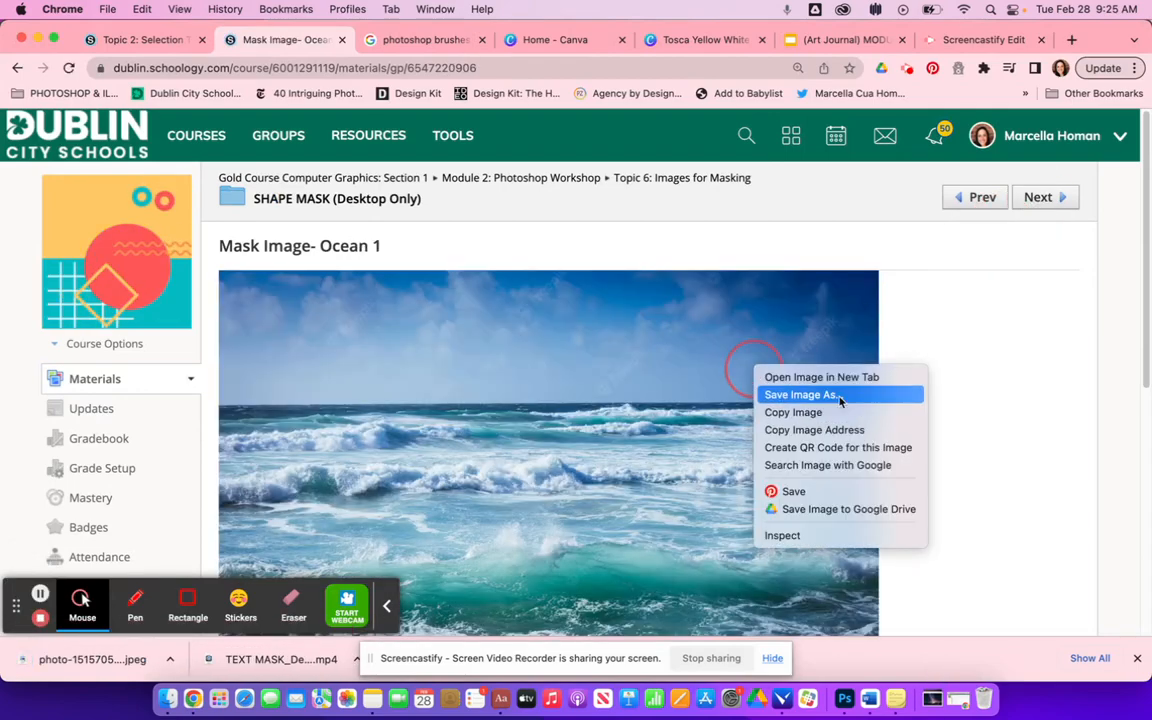
click(838, 397)
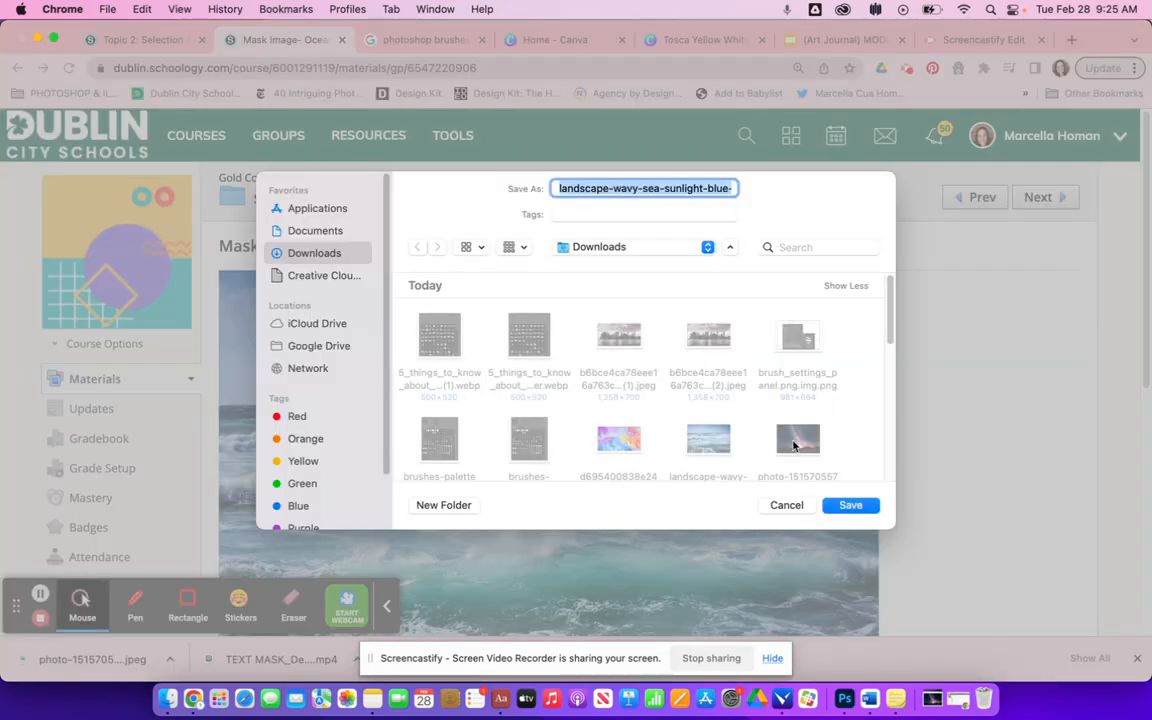
click(850, 505)
click(616, 446)
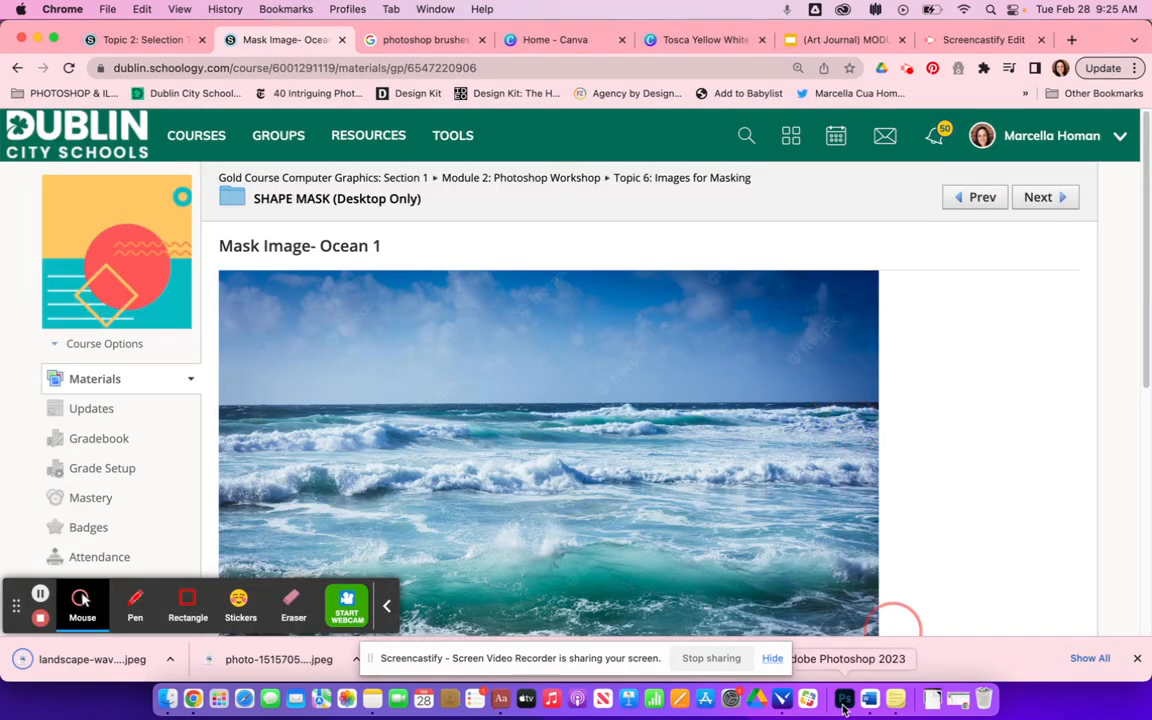
- Switch to Photoshop and begin a new document measured in inches with a width of 7
click(844, 699)
click(72, 131)
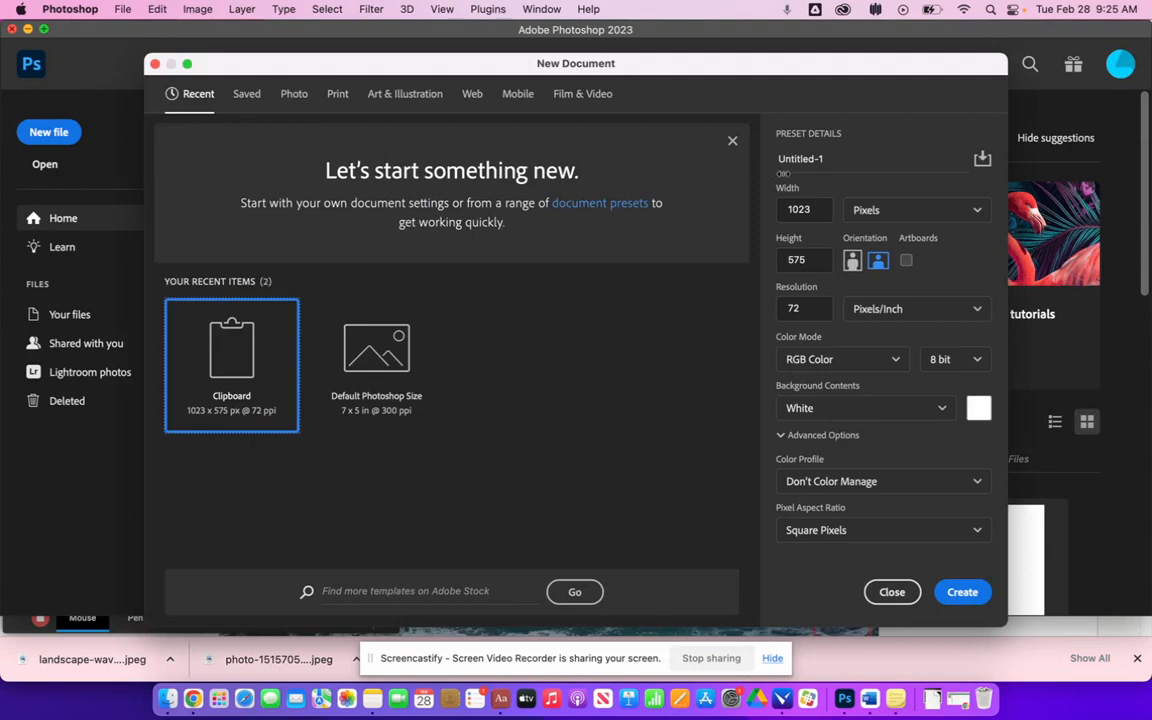
click(925, 210)
click(893, 266)
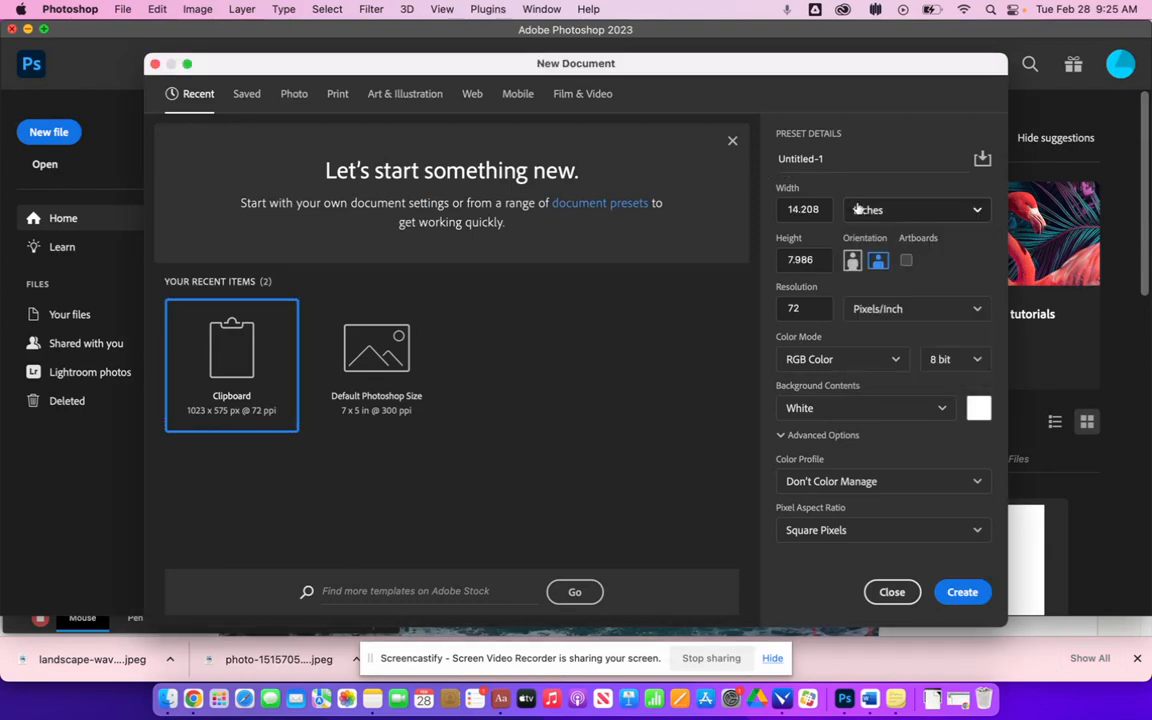
double_click(817, 212)
text(7)
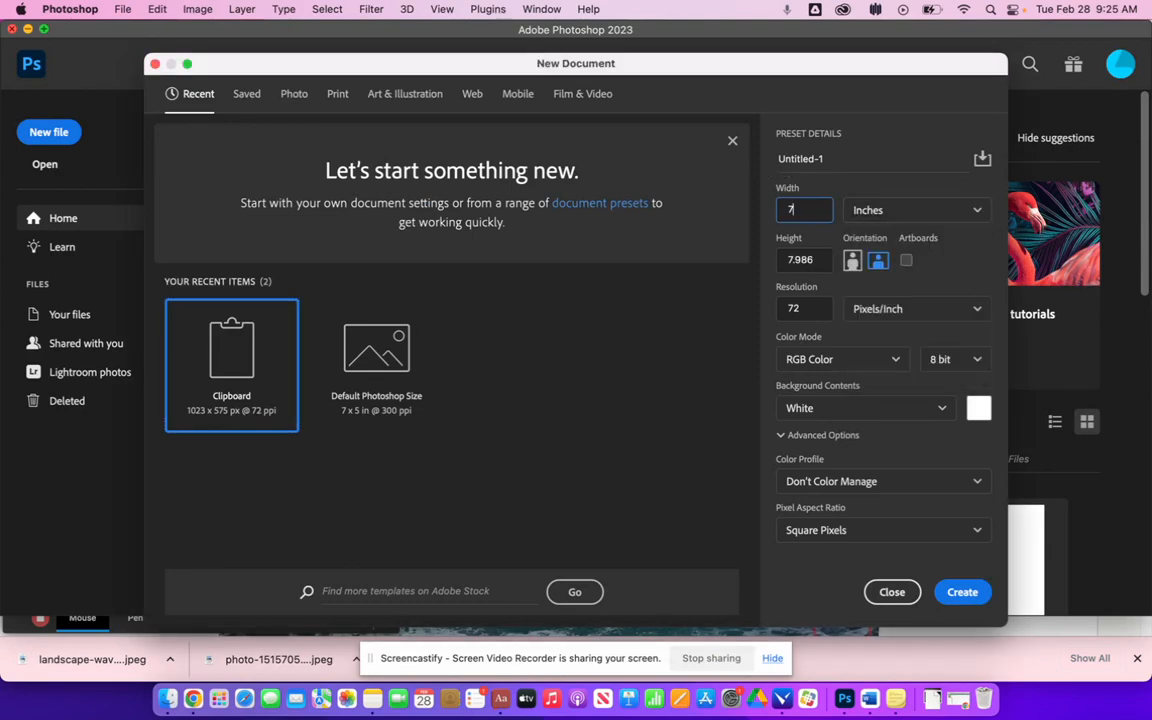
- Set the new document's height to 5 inches and its resolution to 300 pixels/inch, and create it
click(803, 250)
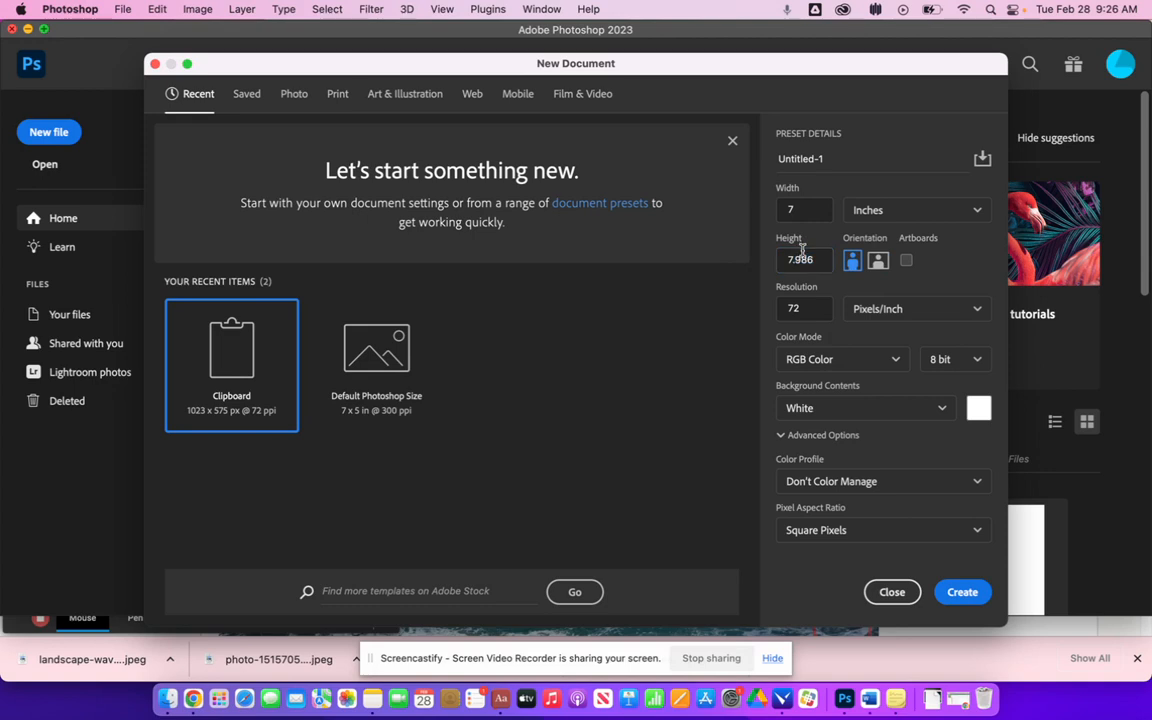
double_click(802, 258)
text(5)
double_click(805, 304)
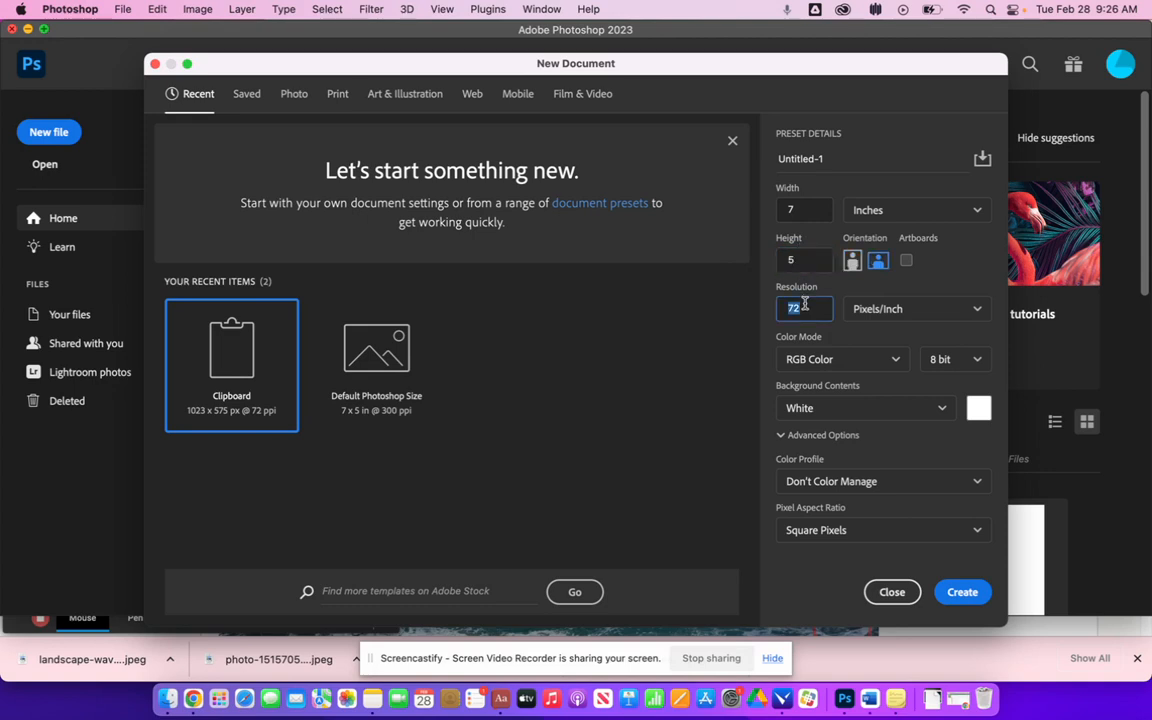
text(300)
key(shift+Tab)
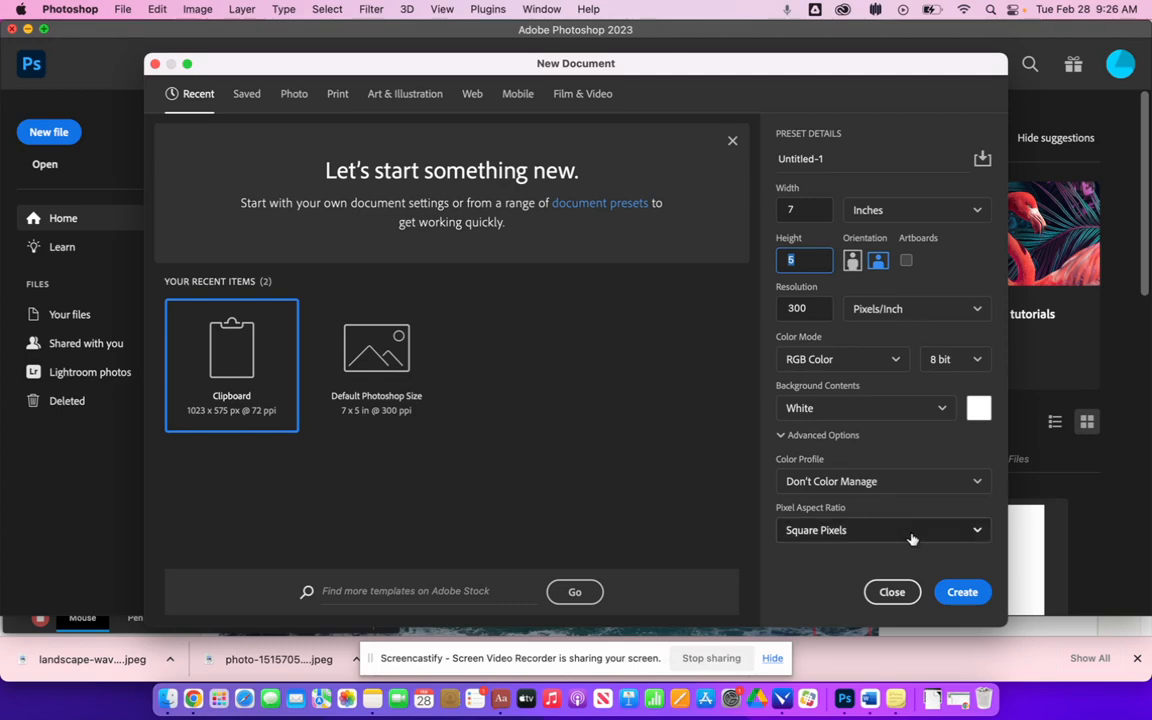
click(966, 592)
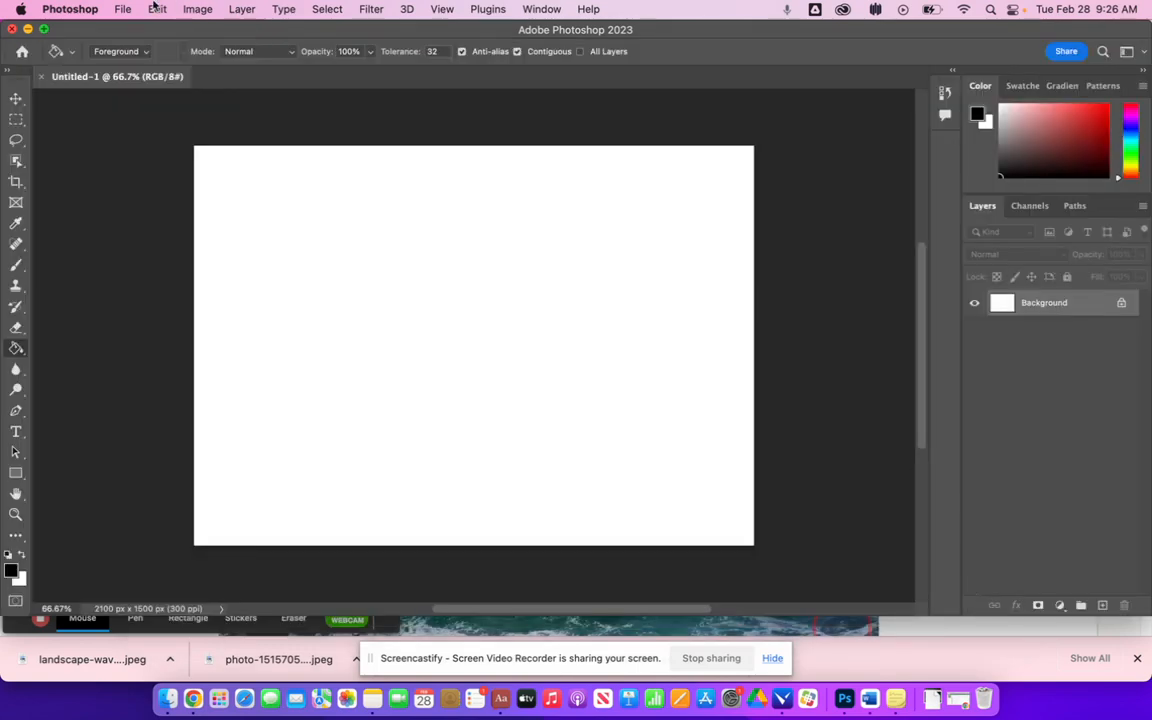
- Open the downloaded ocean and starry-sky images from the Downloads folder together
click(123, 8)
click(140, 44)
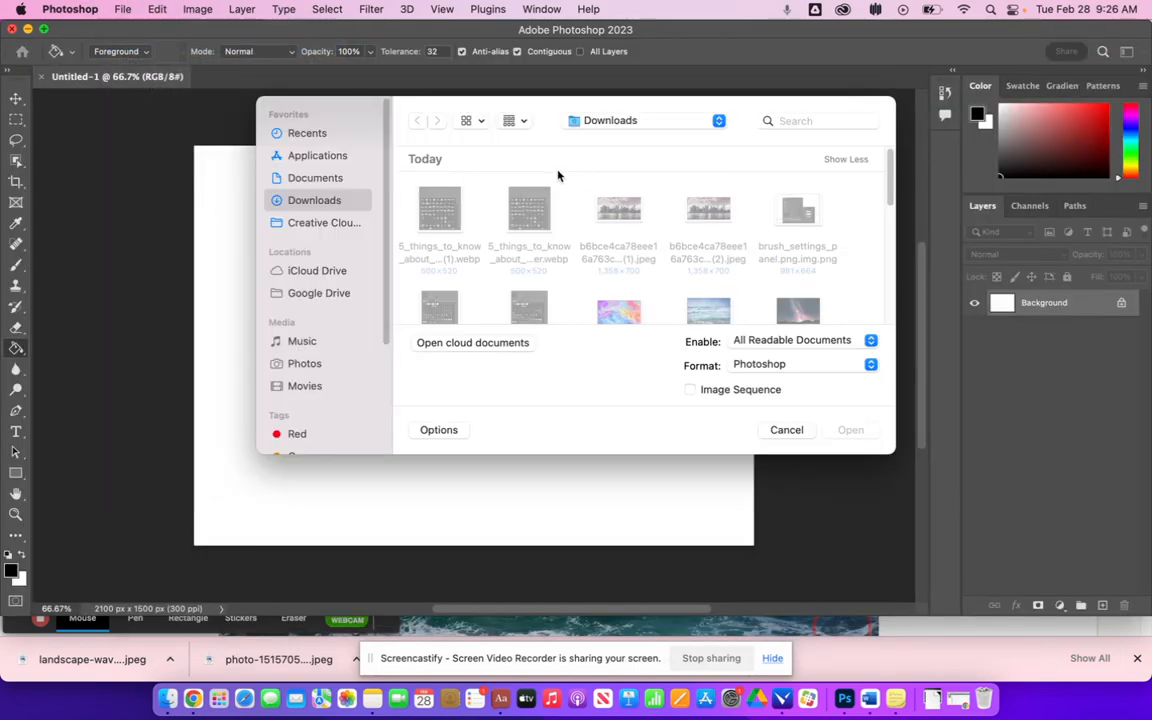
scroll(766, 241, down, 3)
drag(853, 206, 701, 229)
click(855, 430)
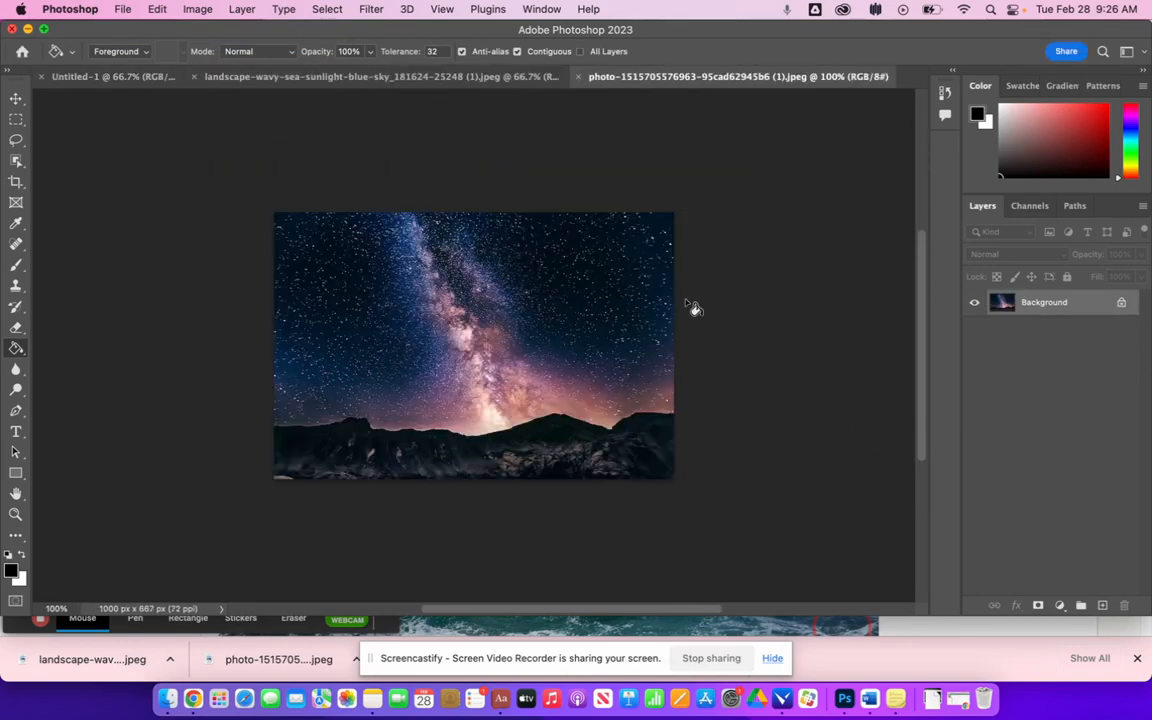
- Select the whole starry-sky image with the Rectangular Marquee, copy it and paste it into Untitled-1
click(16, 119)
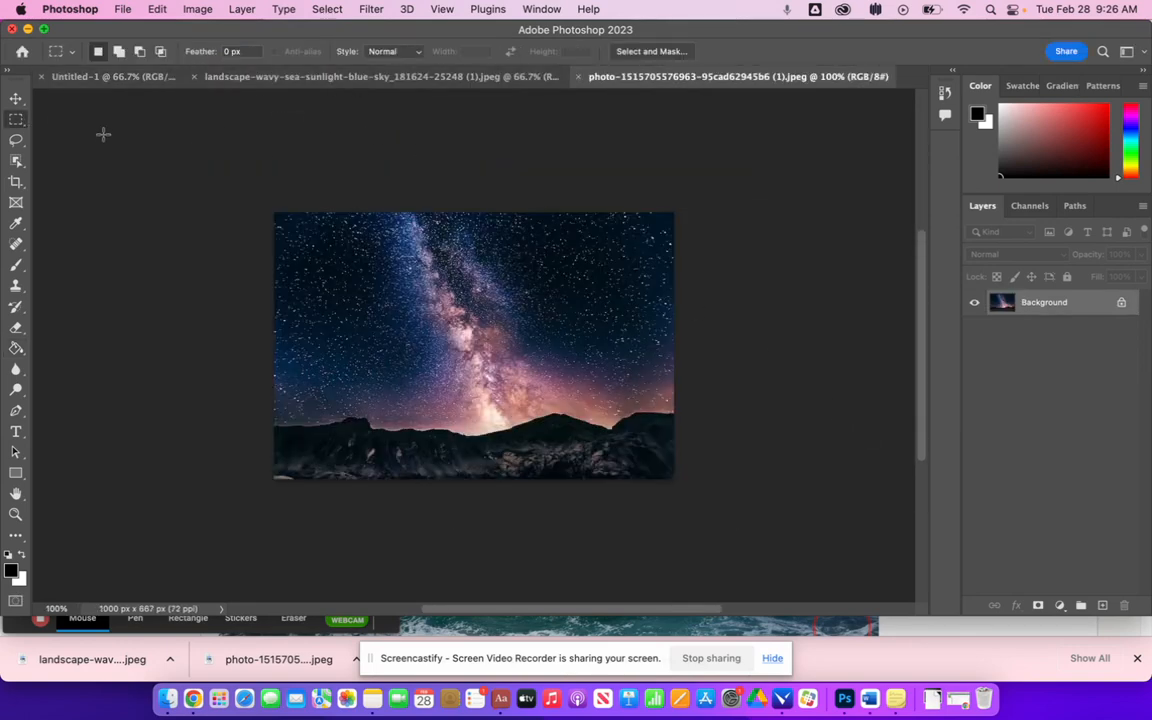
drag(239, 161, 751, 491)
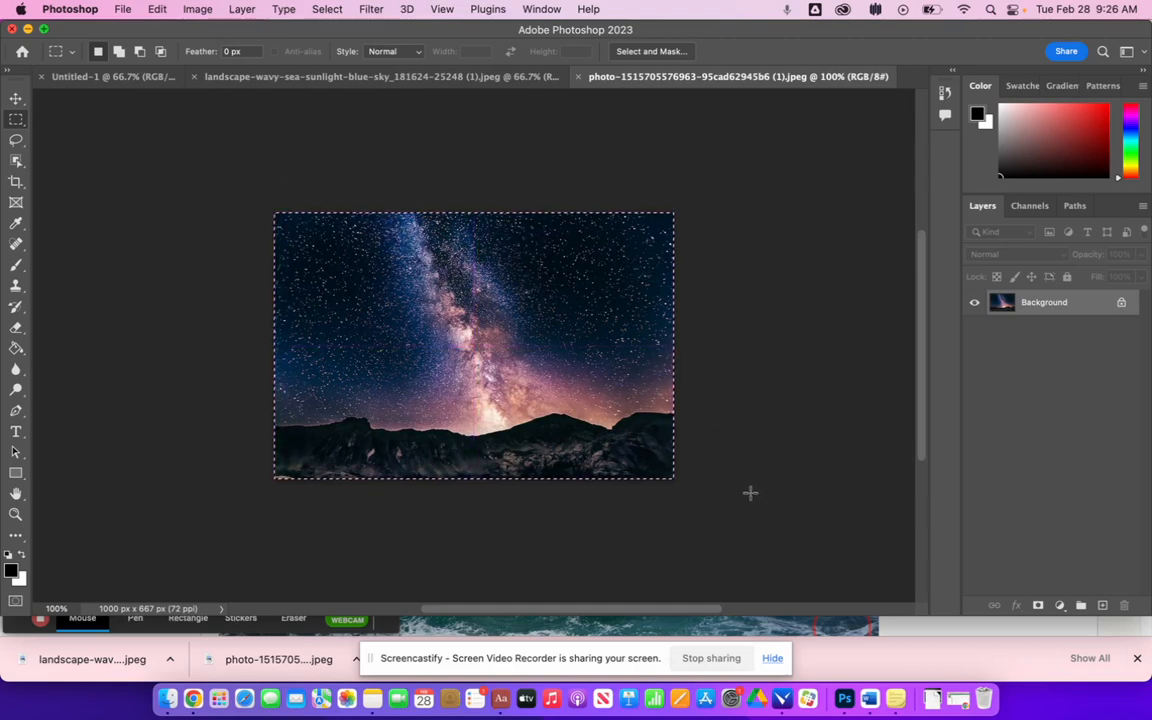
click(157, 9)
click(166, 120)
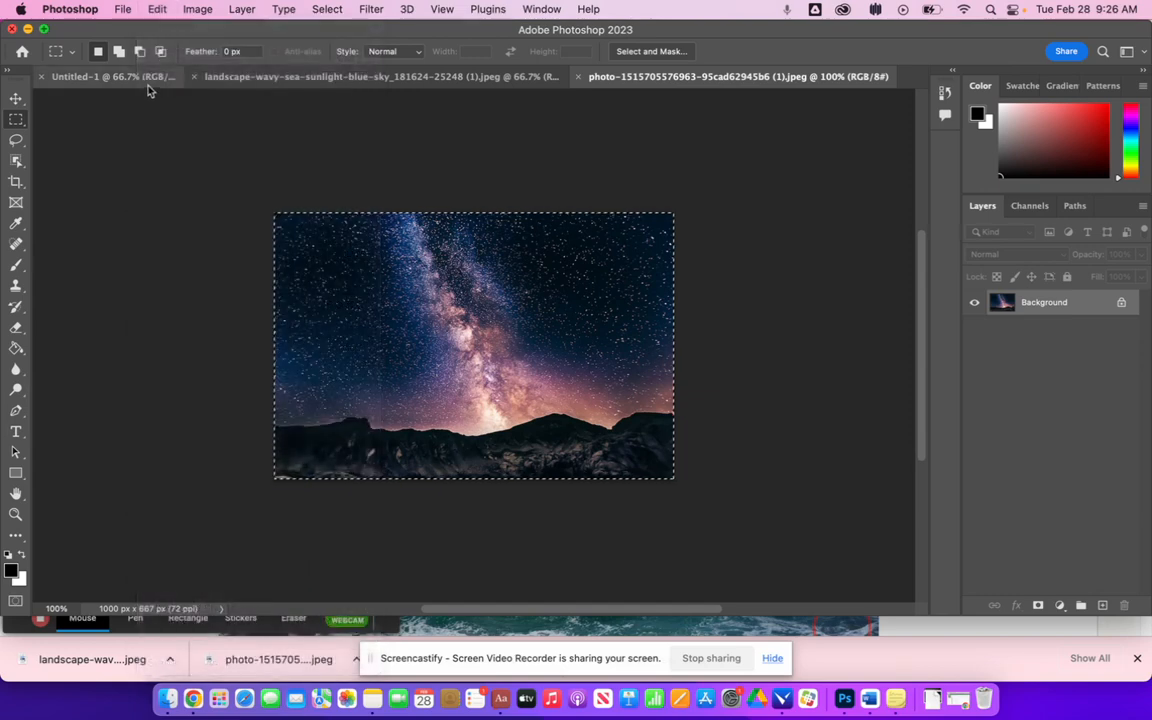
click(148, 77)
click(157, 9)
click(146, 146)
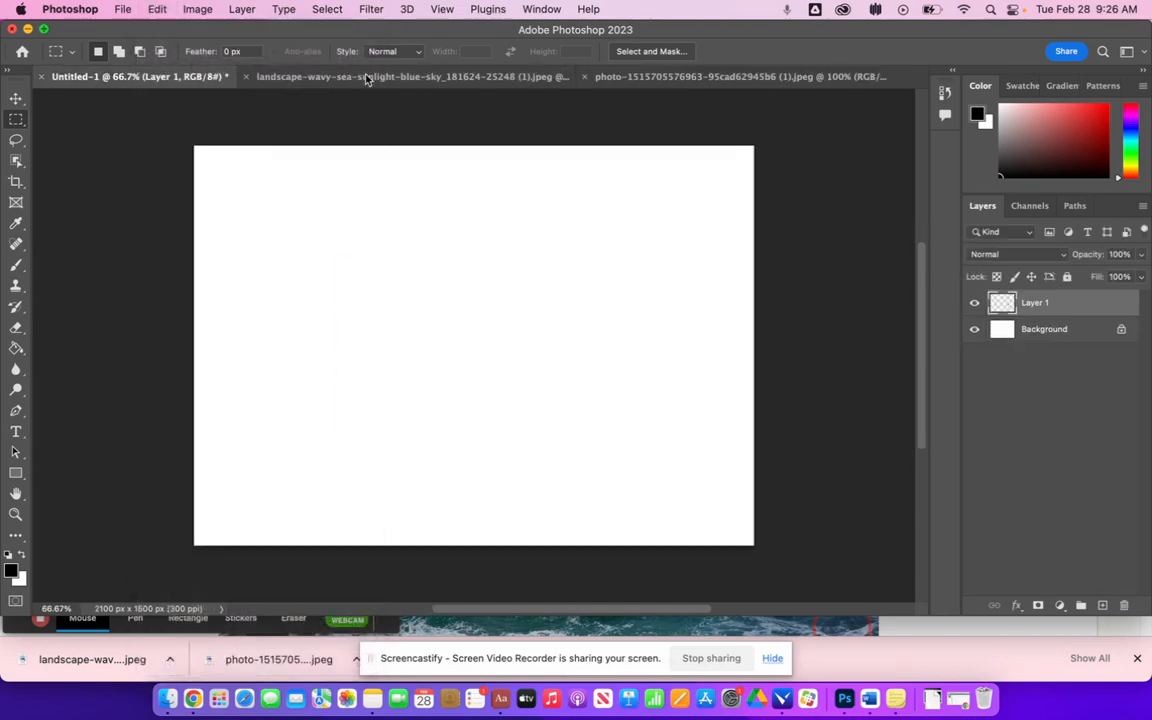
- Enlarge the pasted starry-sky layer with Free Transform until it covers the whole canvas
click(157, 9)
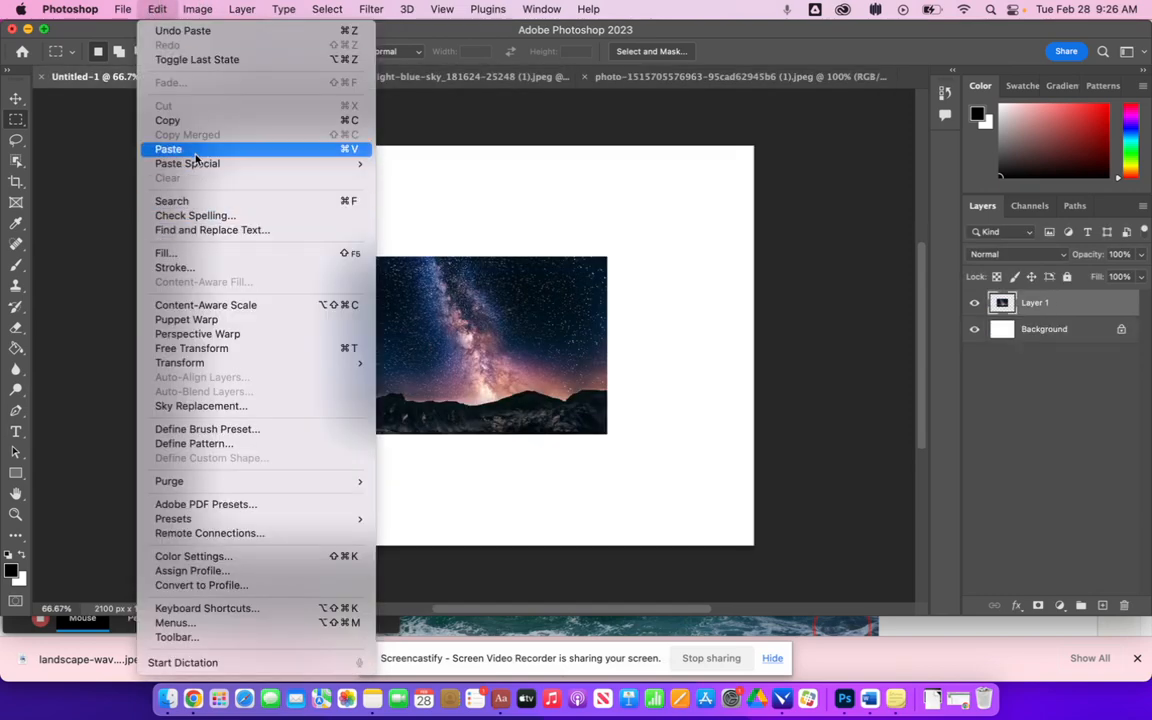
click(217, 350)
drag(341, 258, 165, 140)
drag(606, 432, 760, 570)
key(Return)
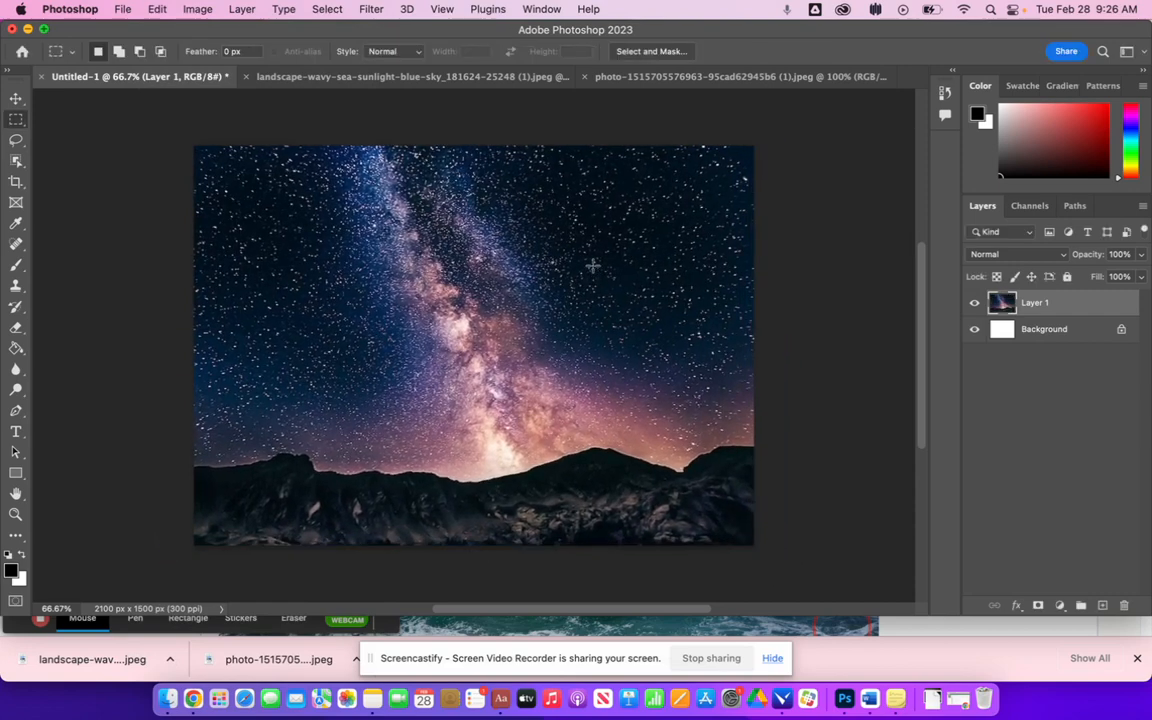
- Close the starry-sky image's document and bring up the ocean image
click(574, 79)
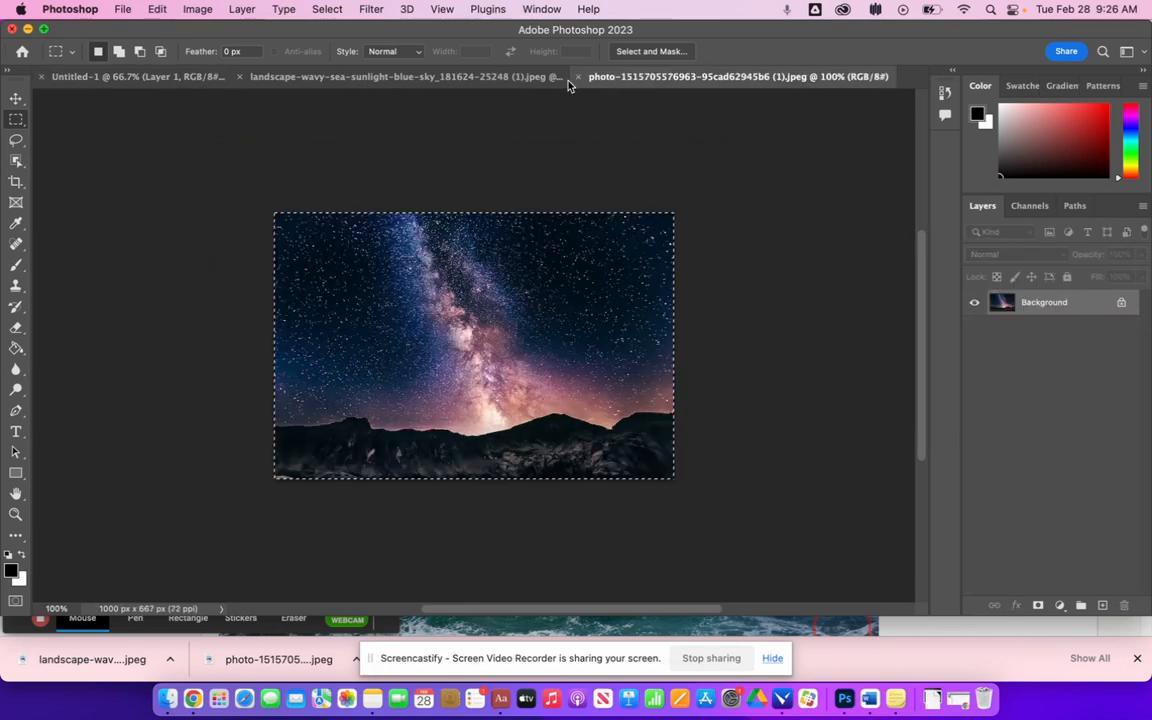
click(577, 77)
click(505, 76)
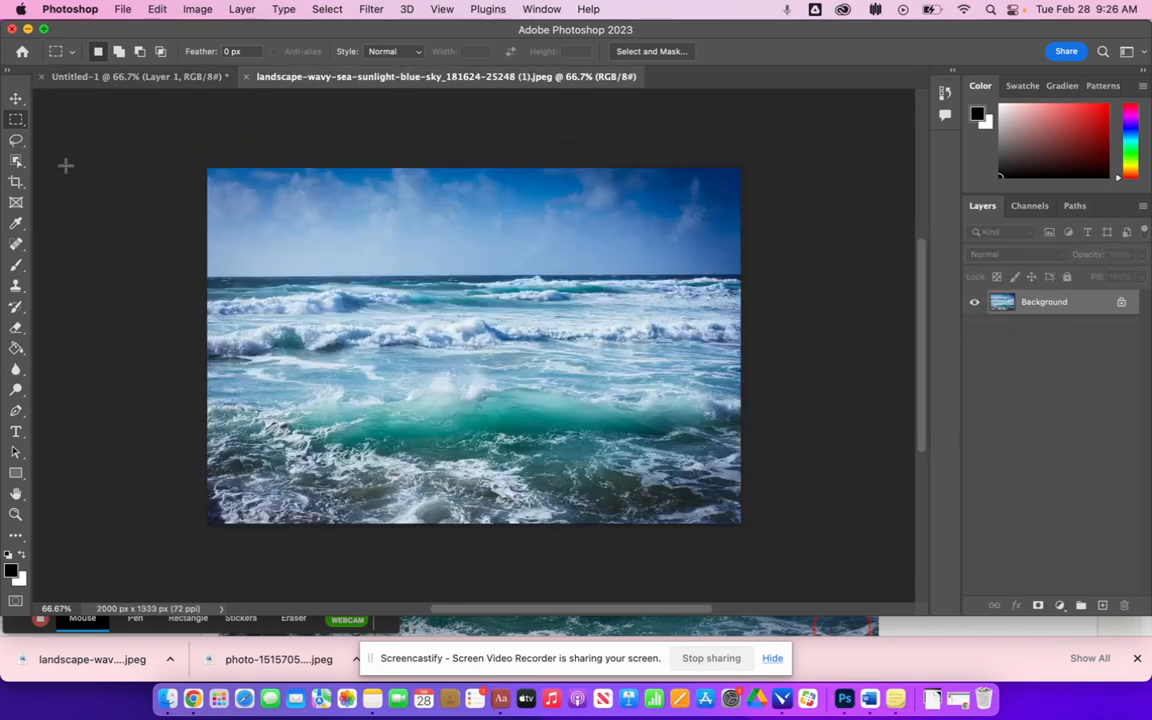
- Select the whole ocean image with the Rectangular Marquee, copy it and paste it into Untitled-1 above the starry sky
drag(201, 150, 966, 578)
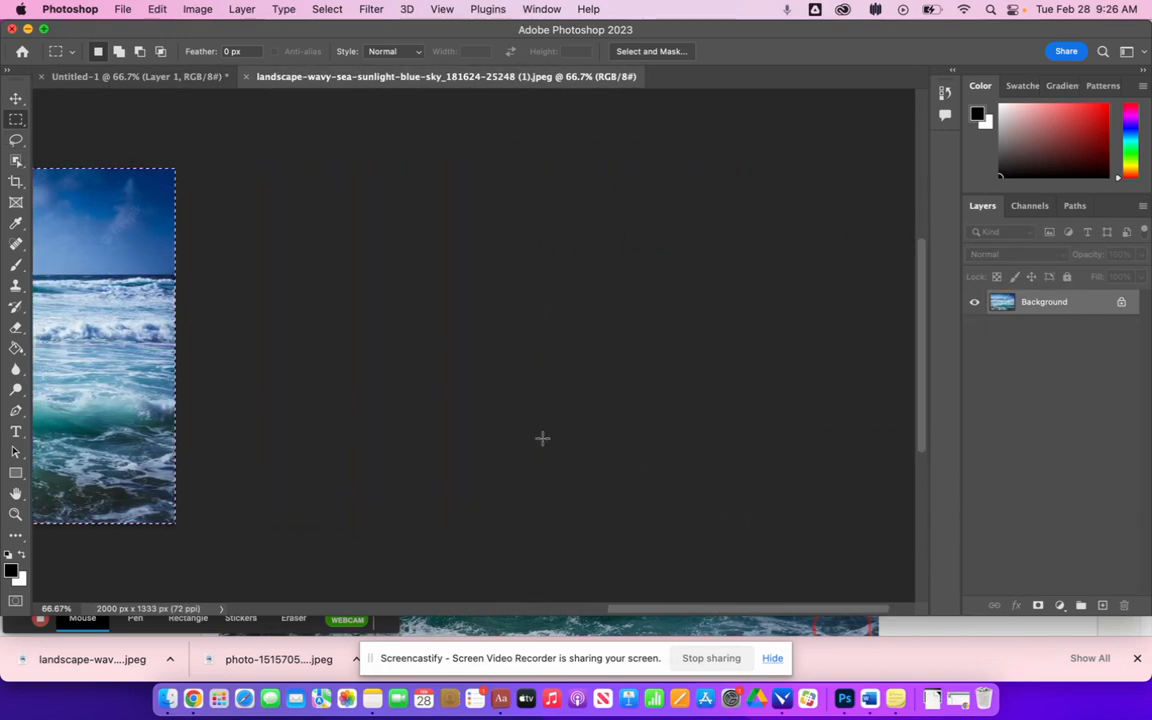
drag(622, 608, 438, 617)
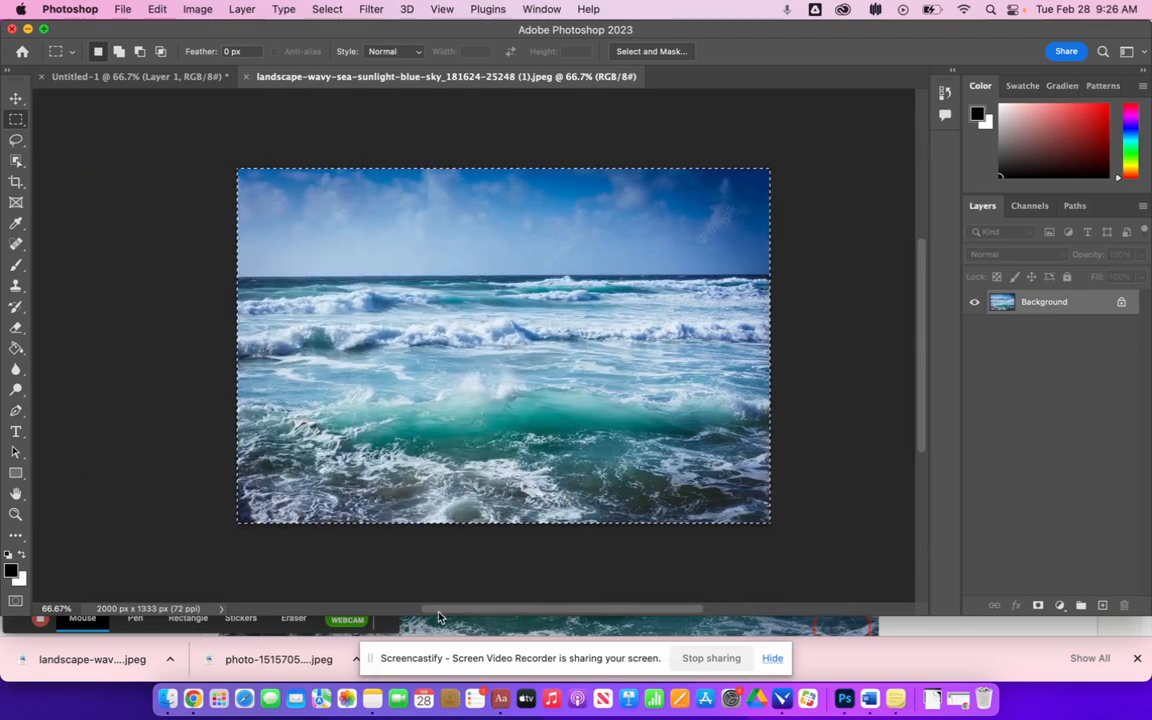
click(157, 9)
click(165, 120)
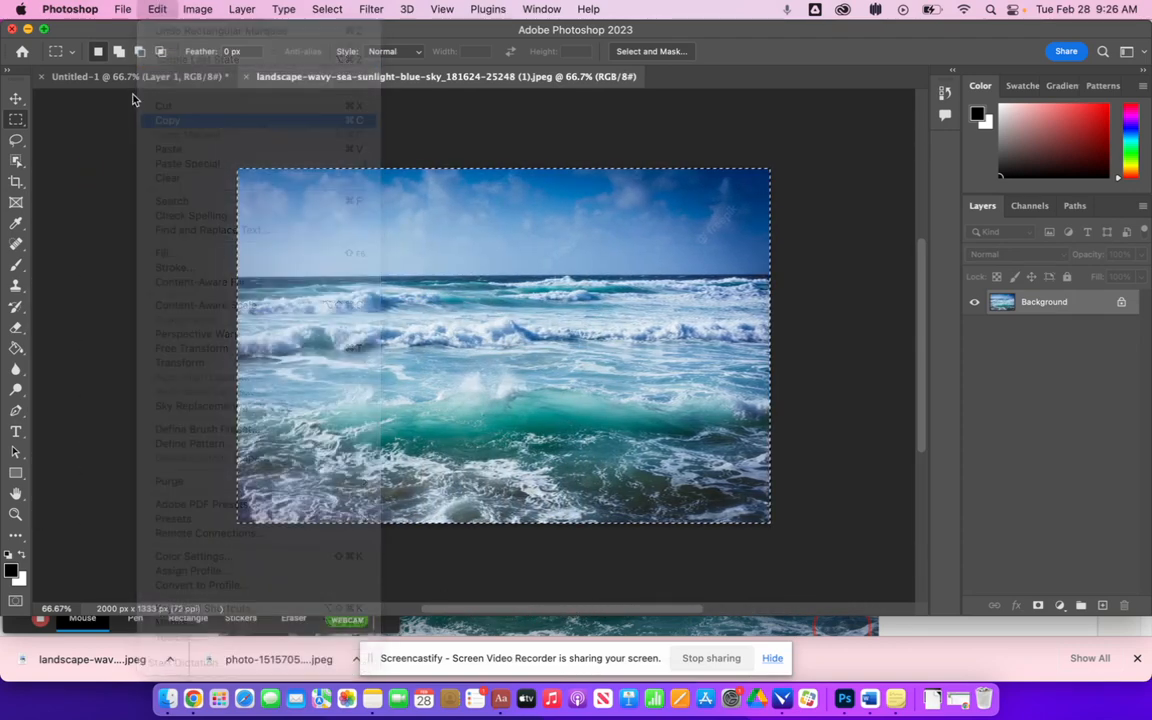
click(133, 77)
click(157, 9)
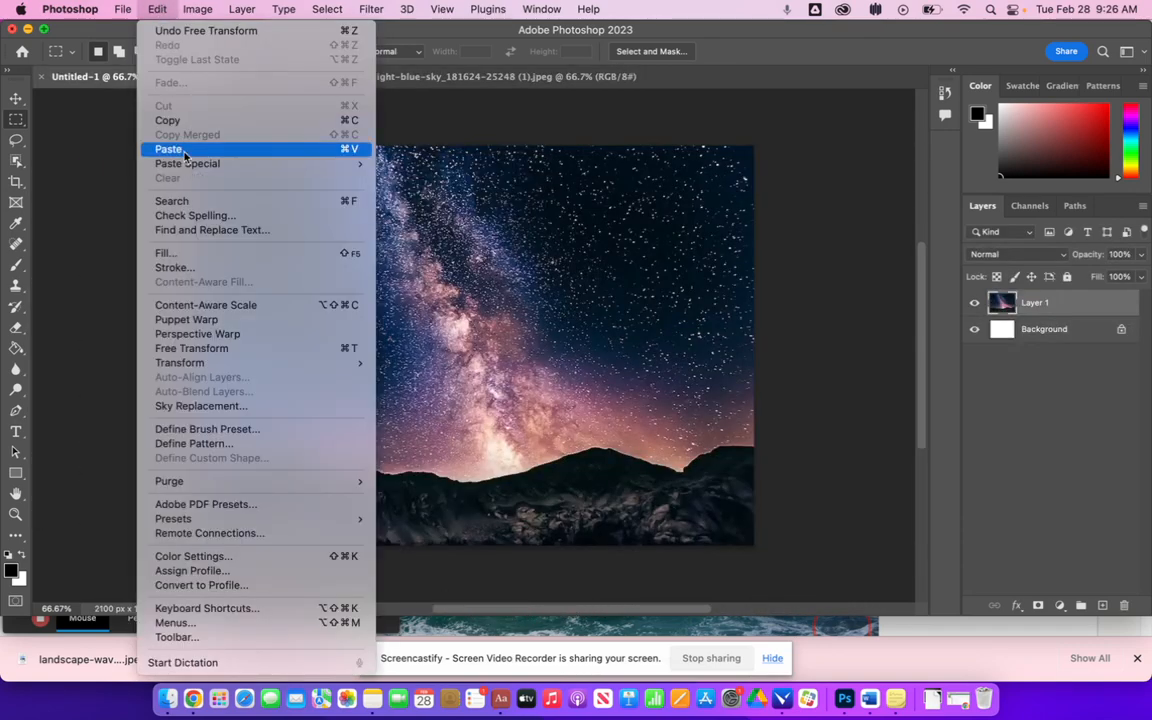
click(178, 149)
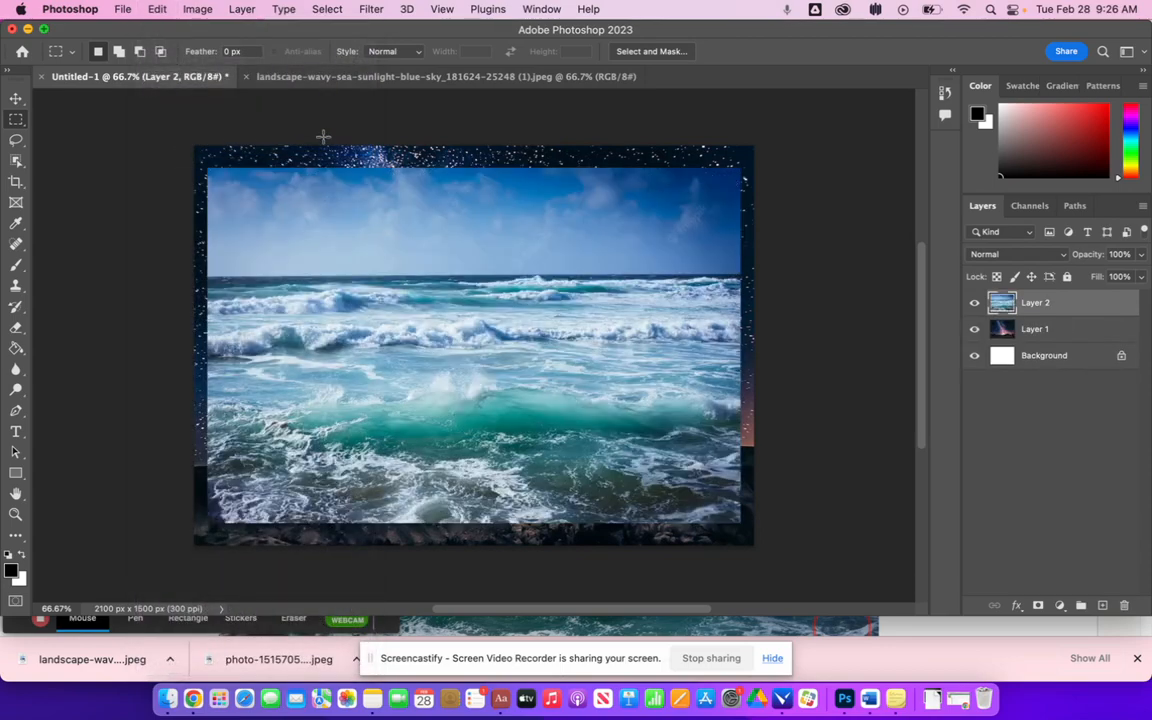
- Enlarge the ocean layer to about 114% with Free Transform so that it covers the whole canvas
click(157, 9)
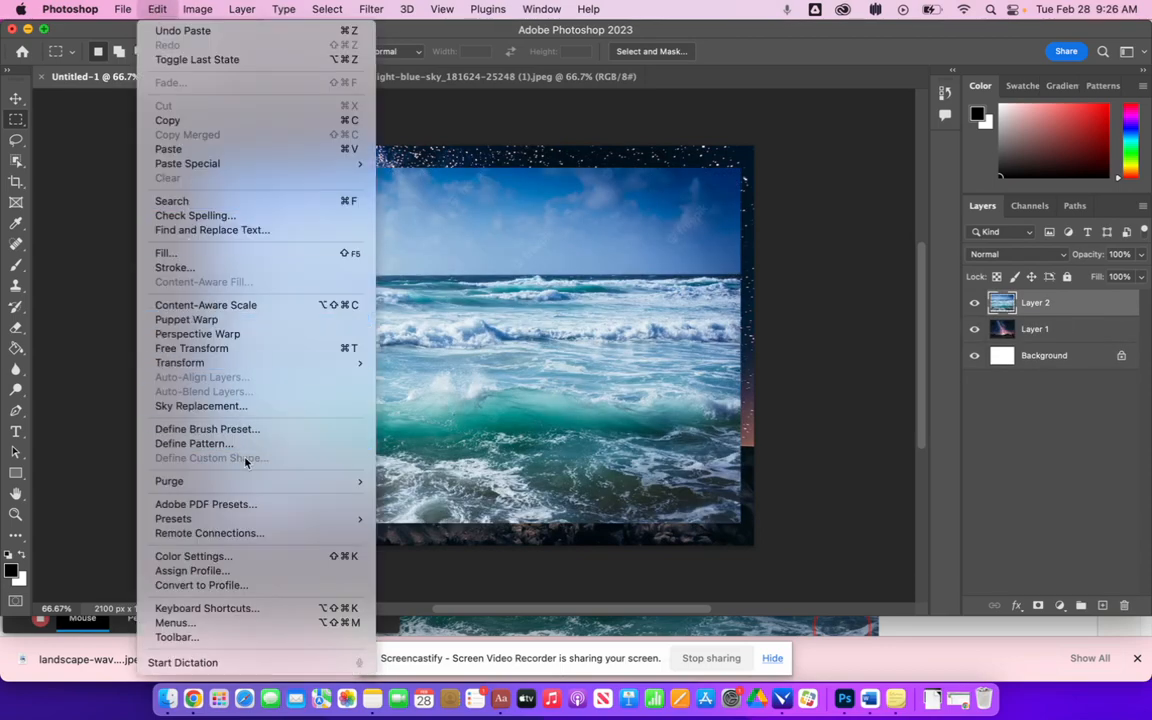
click(254, 348)
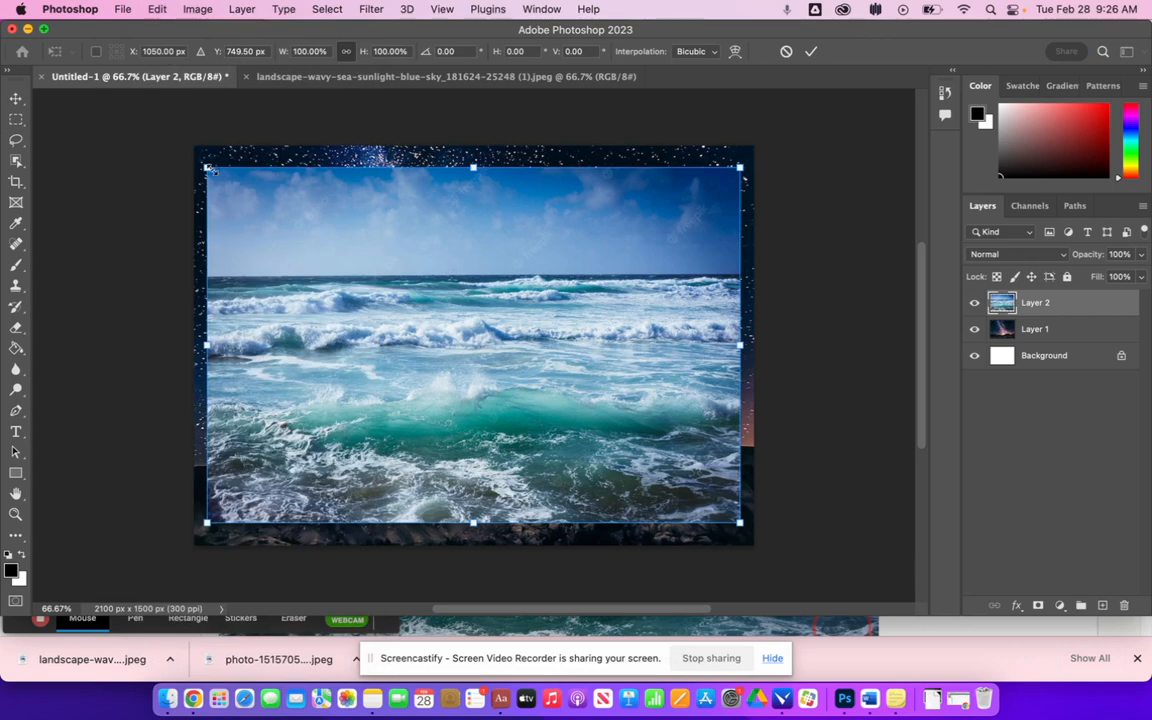
drag(194, 150, 170, 143)
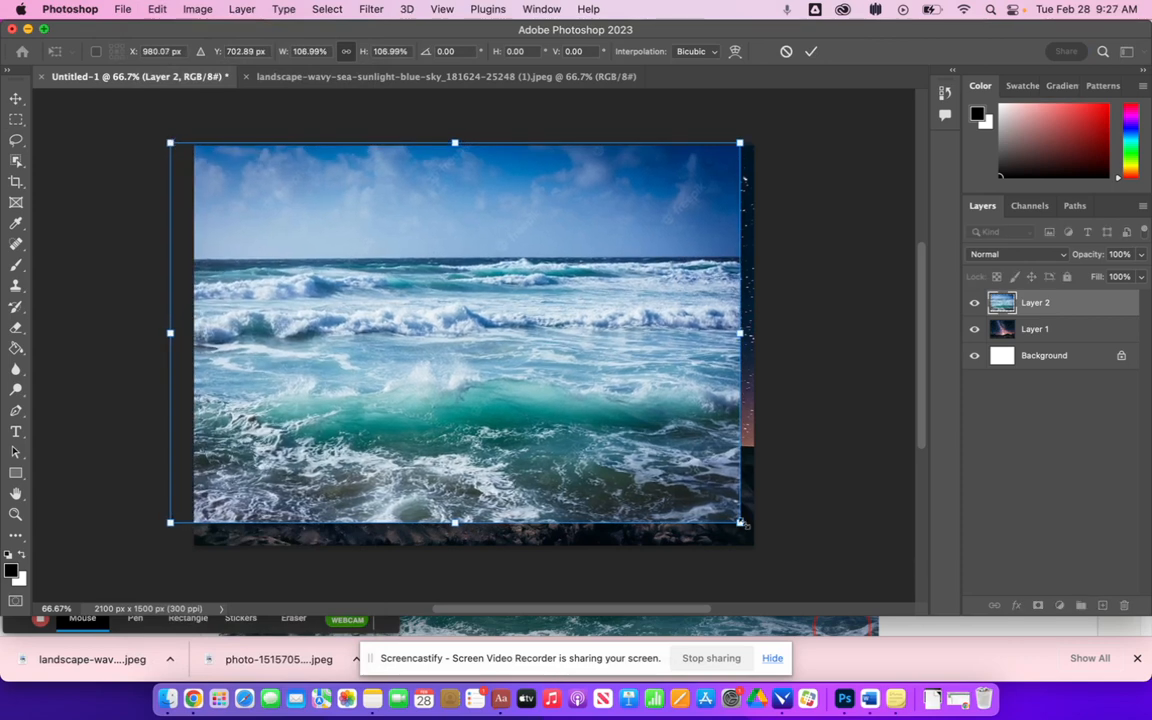
drag(741, 522, 779, 551)
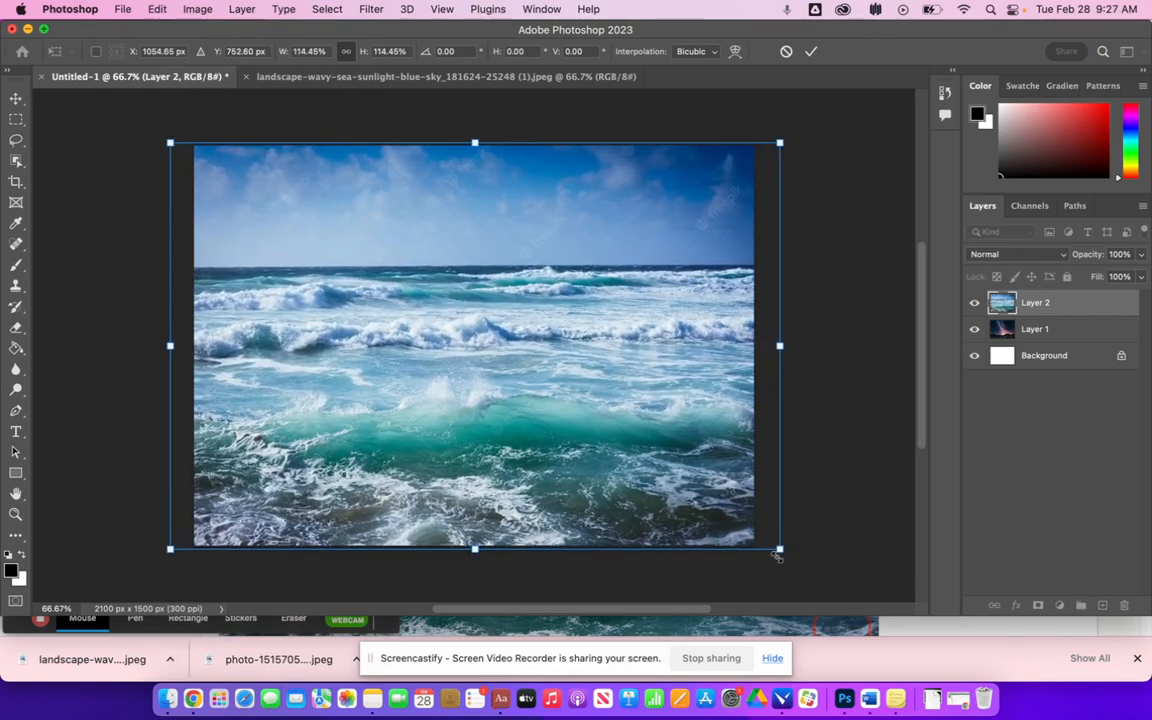
key(Return)
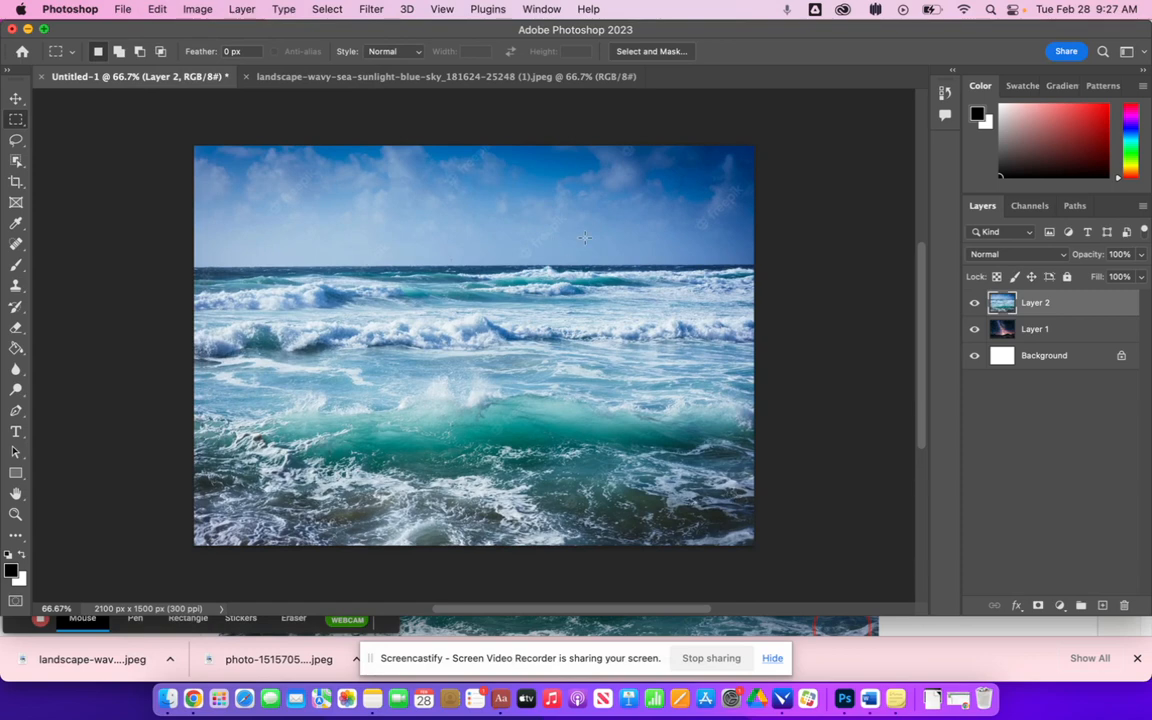
- Switch to the Rectangle shape tool and set its drawing mode to Path
click(14, 474)
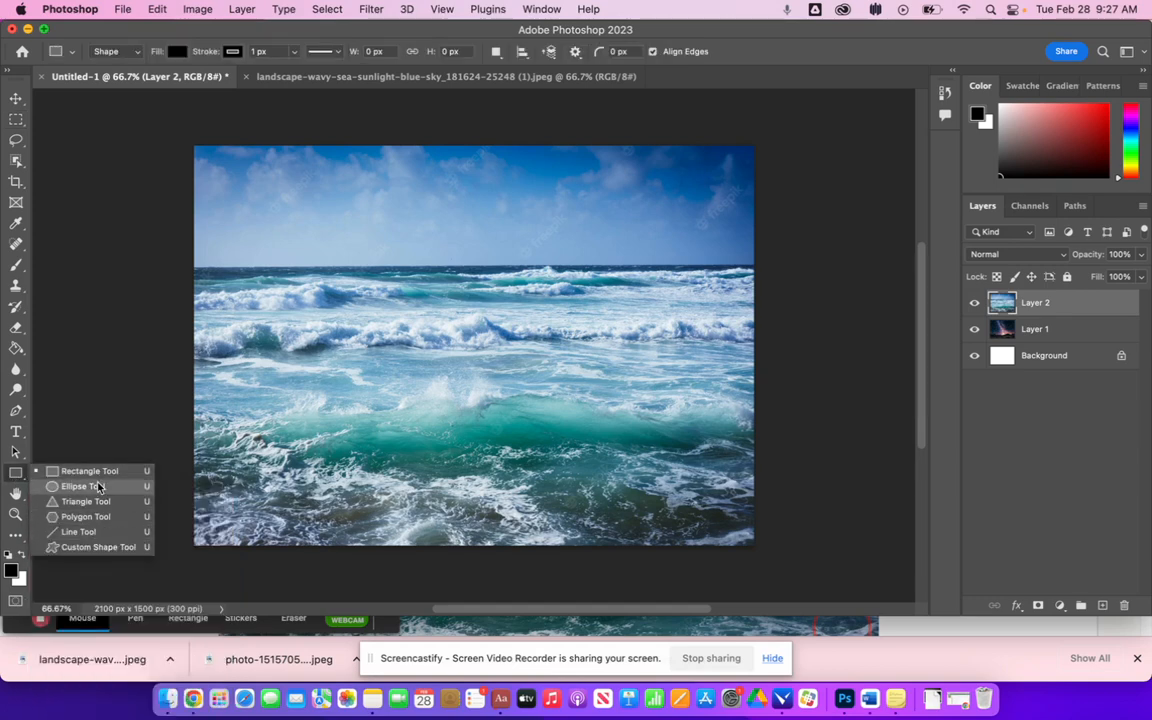
click(91, 548)
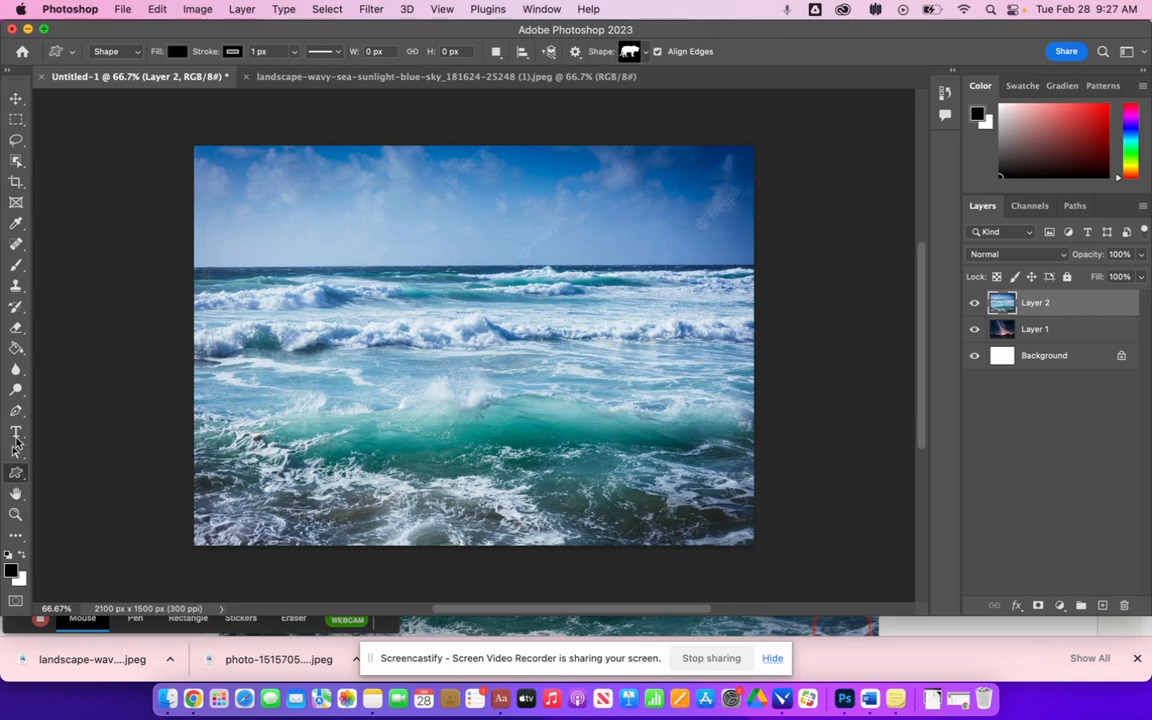
right_click(17, 474)
click(91, 470)
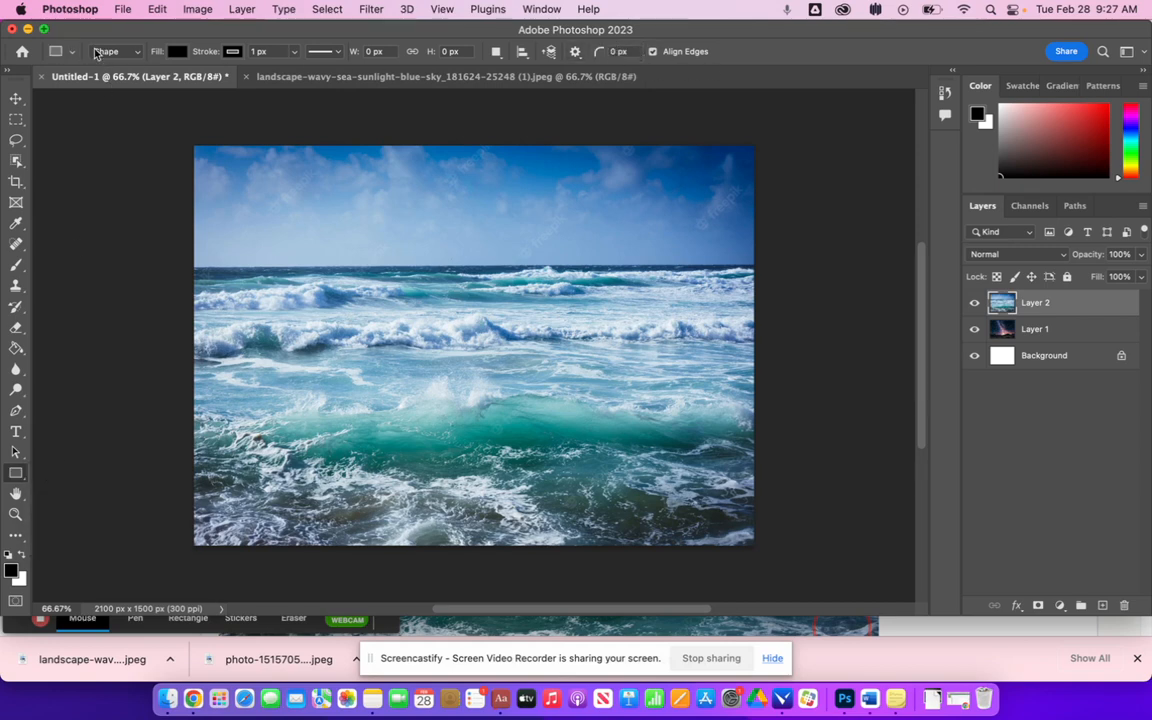
click(118, 52)
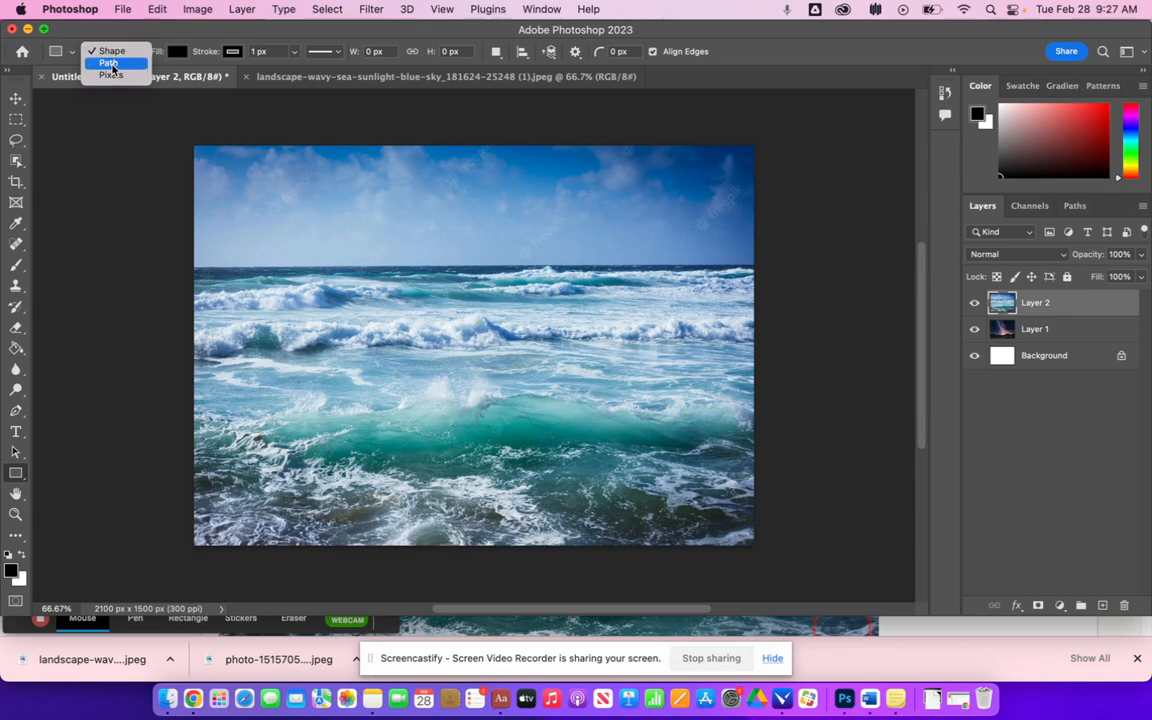
click(110, 64)
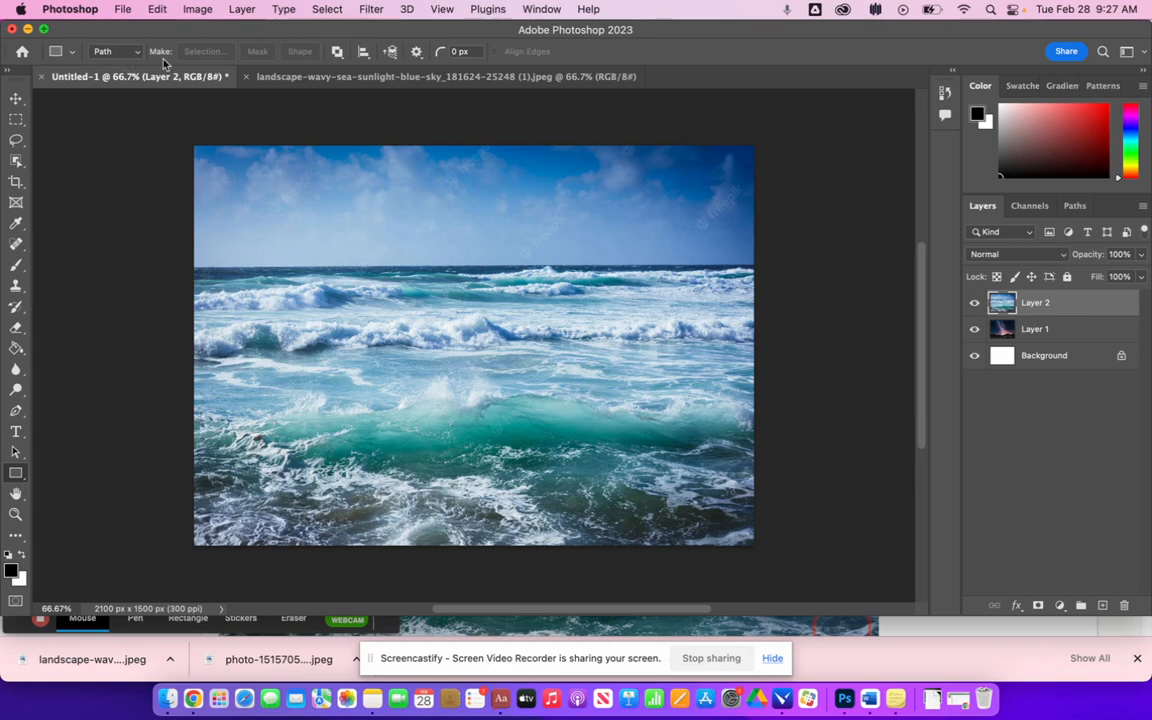
- Look through the Custom Shape collections, such as Wild Animals and Leaf Trees, for a possible mask shape
click(17, 473)
click(73, 548)
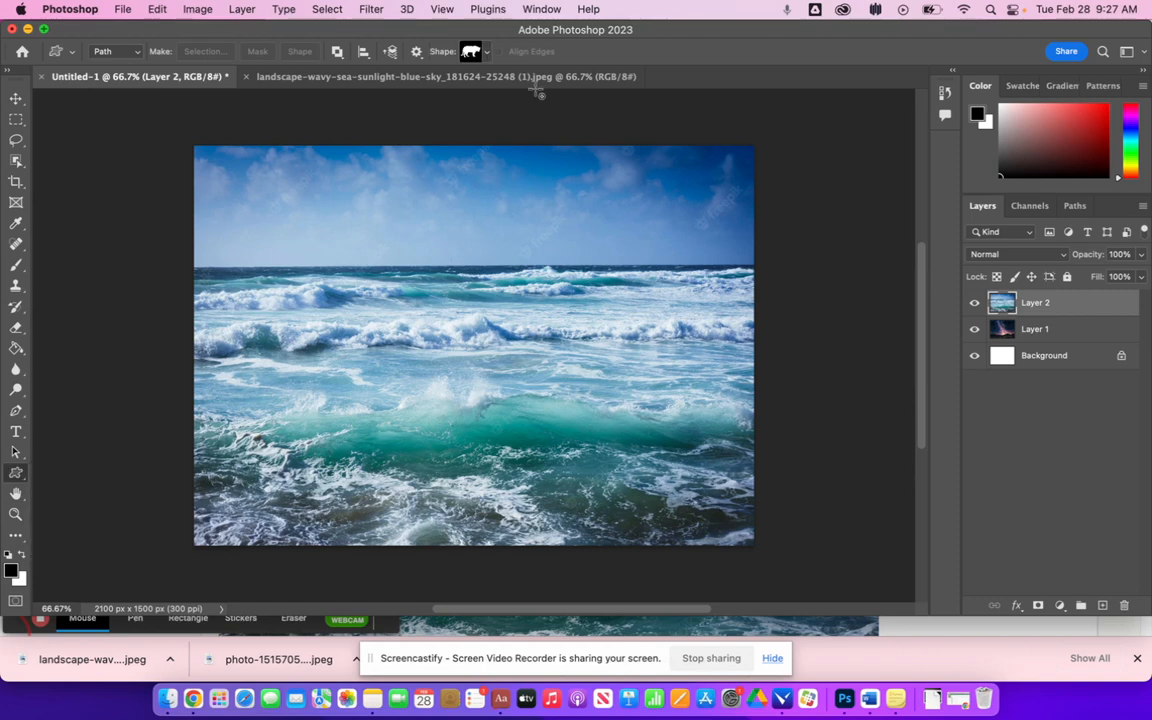
click(487, 54)
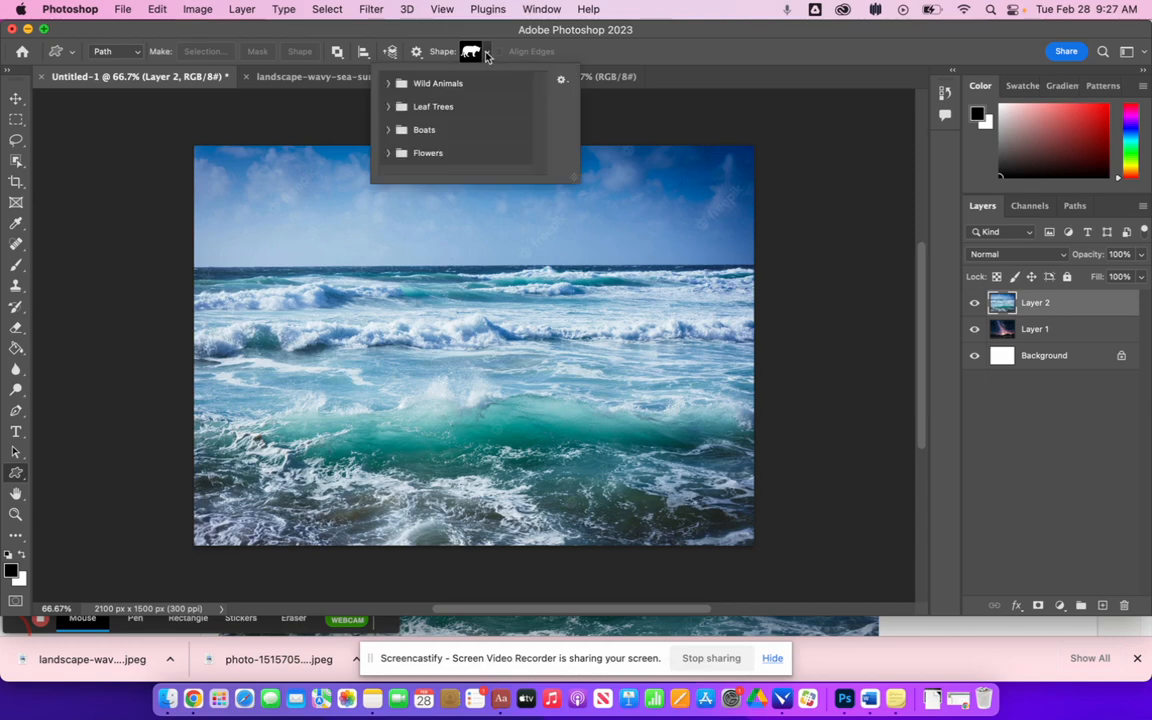
click(388, 84)
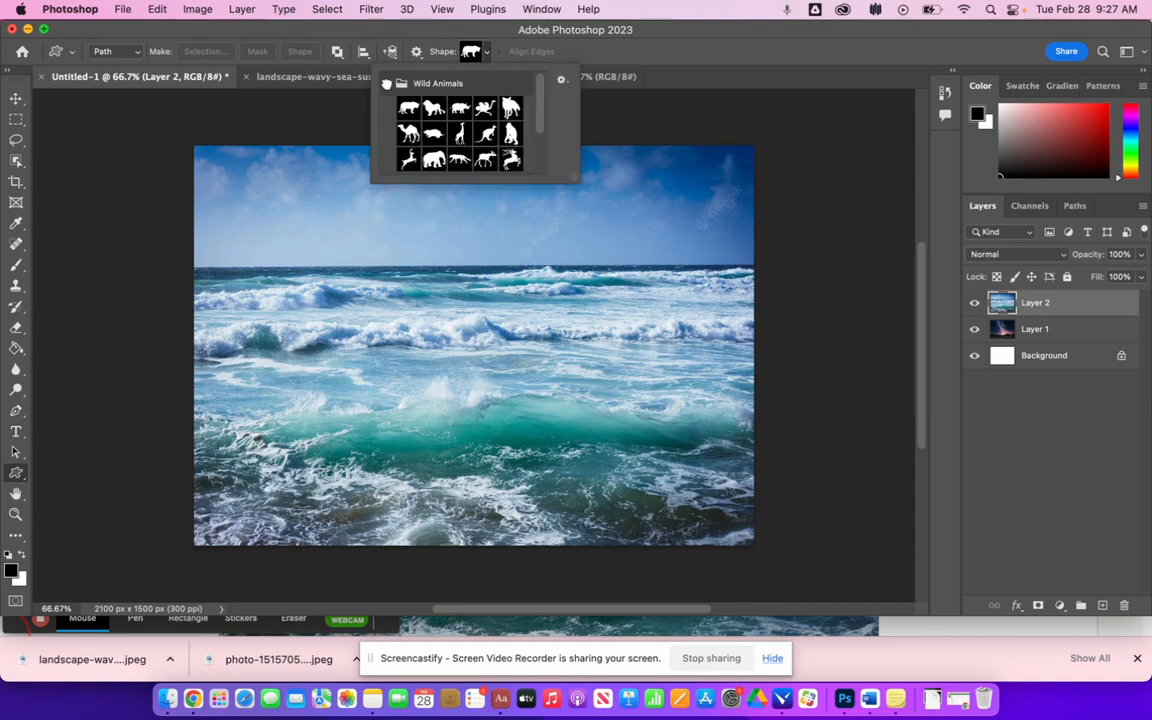
click(387, 84)
click(388, 106)
click(388, 106)
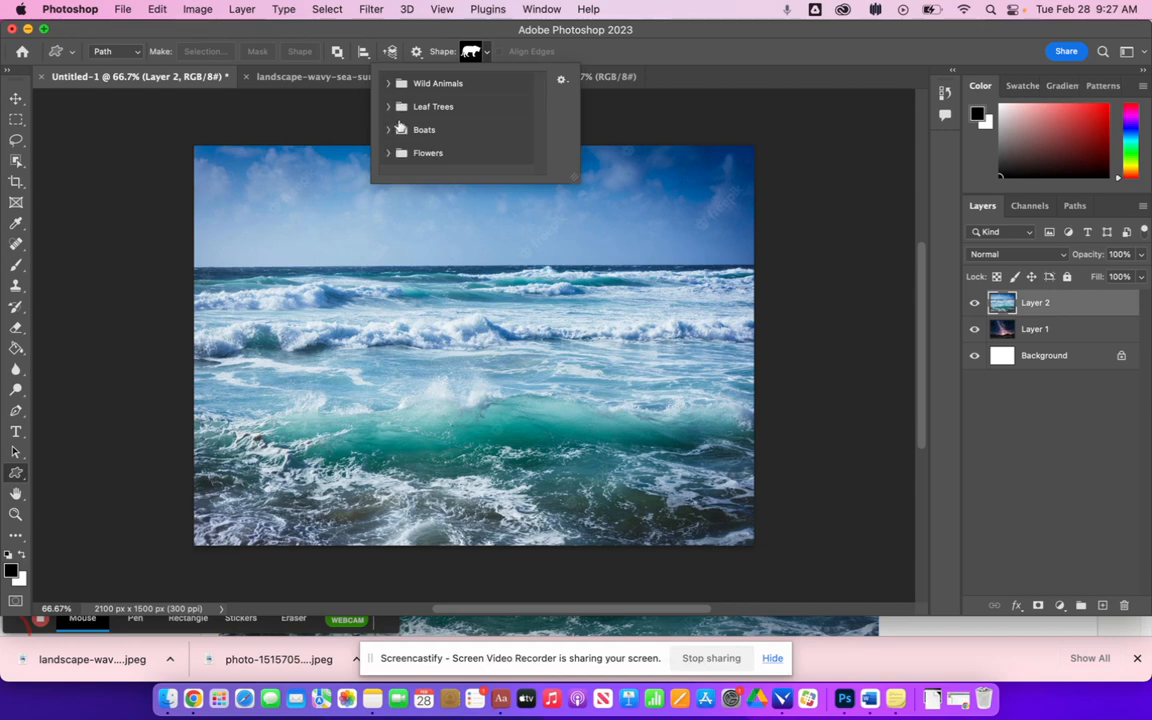
click(440, 50)
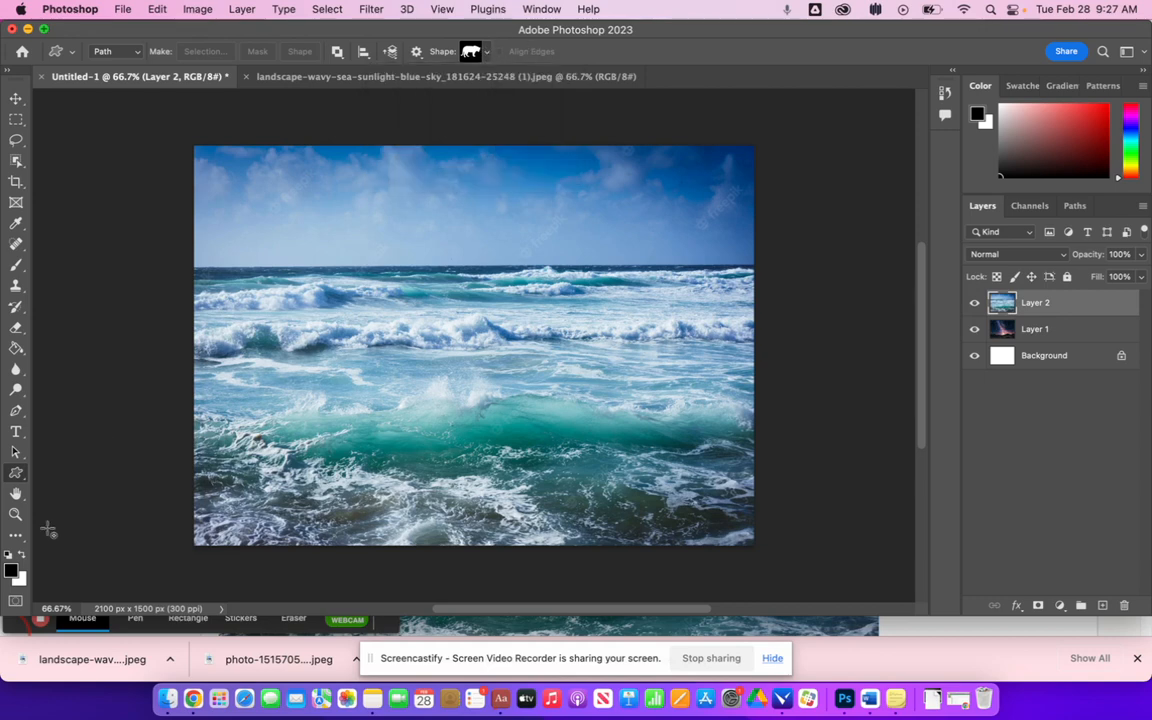
- Draw a triangle path about 1331 px wide and 1410 px high over the ocean image with the Triangle tool
right_click(22, 478)
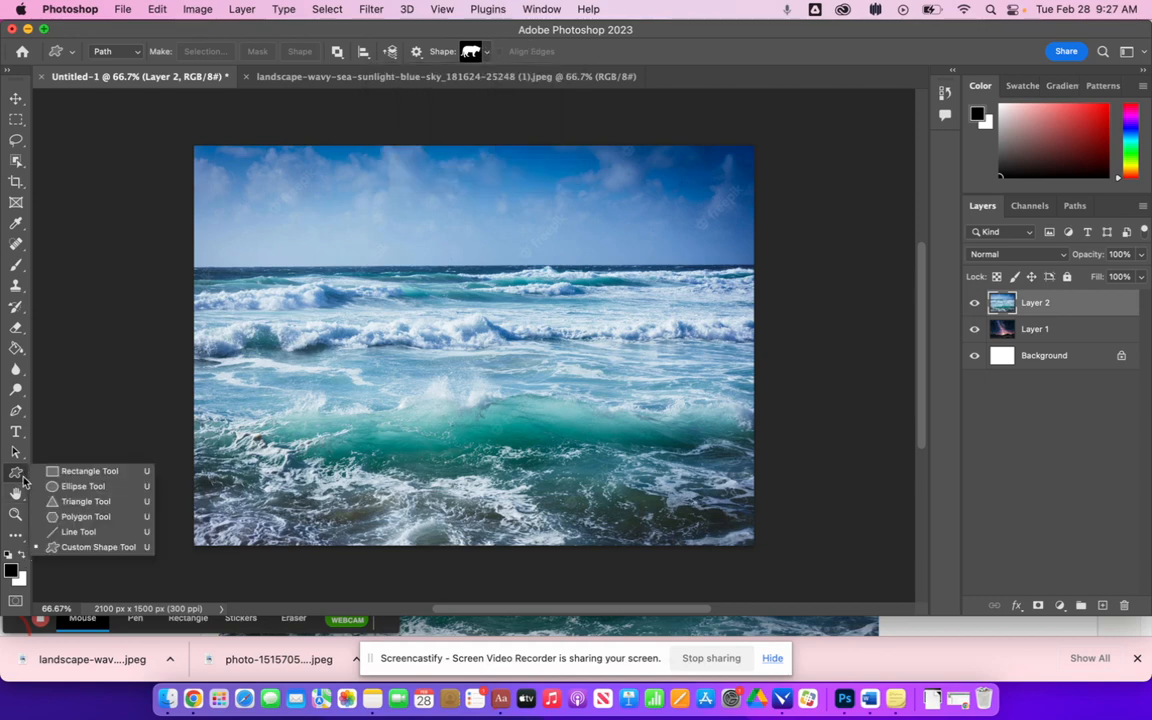
click(82, 501)
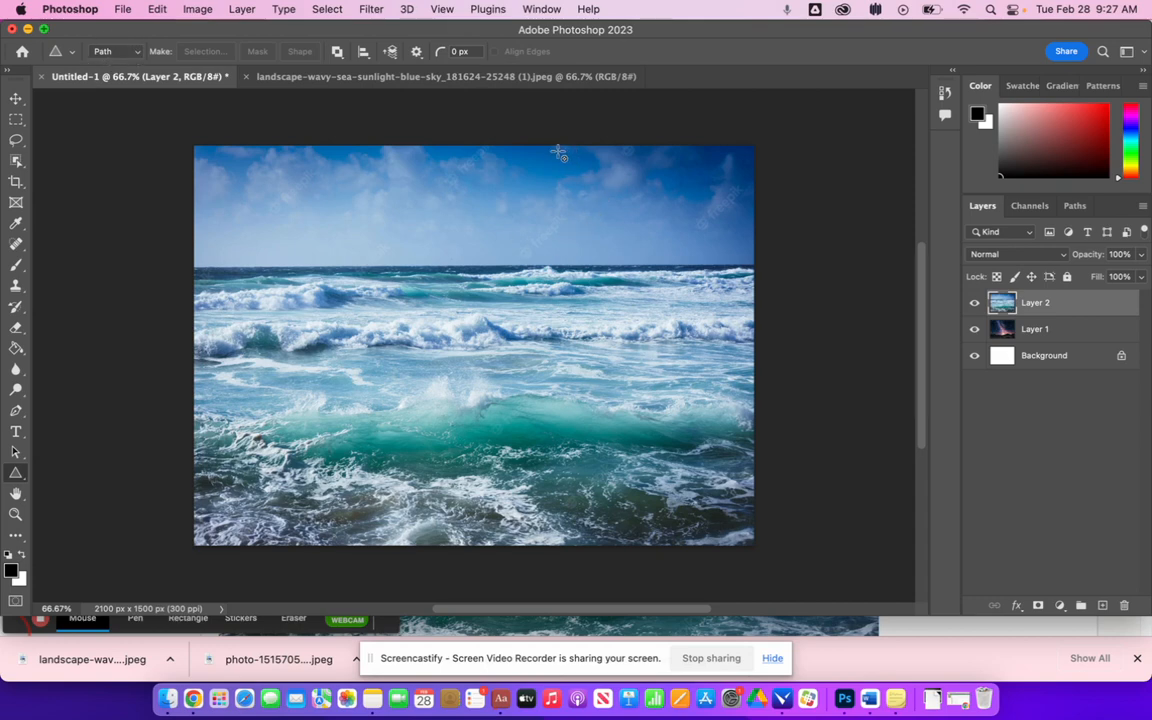
drag(542, 166, 198, 531)
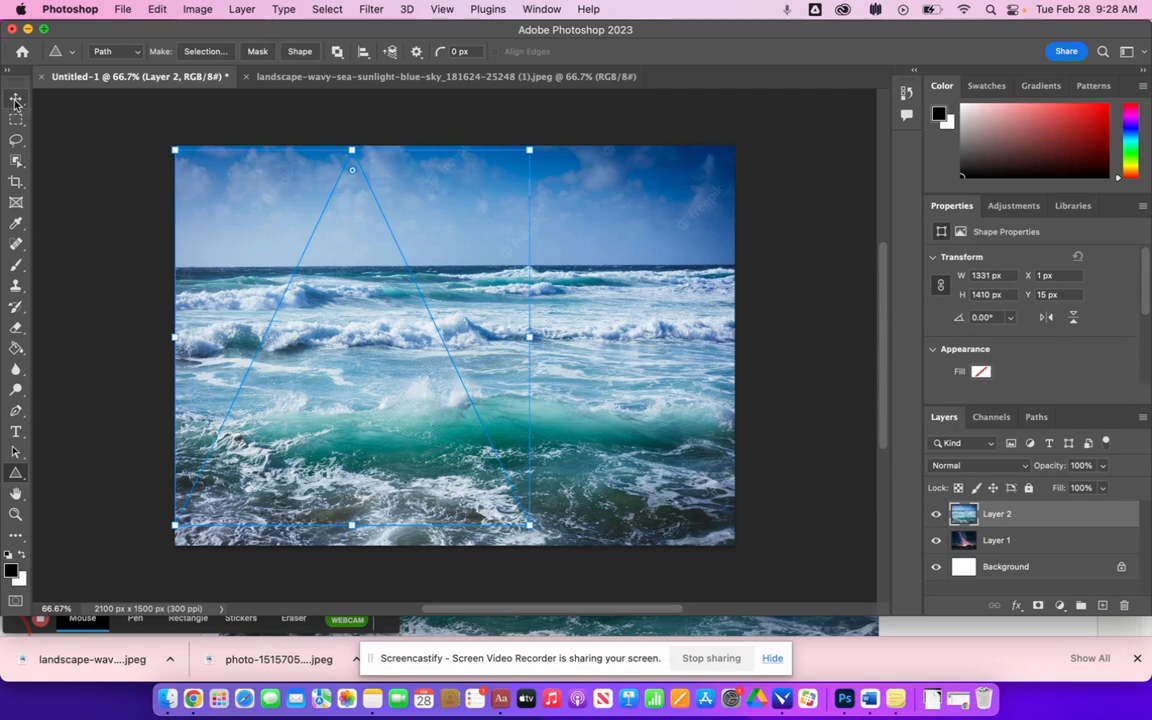
- Widen the triangle path to about 1697 px and centre it on the canvas with the Path Selection tool
click(15, 452)
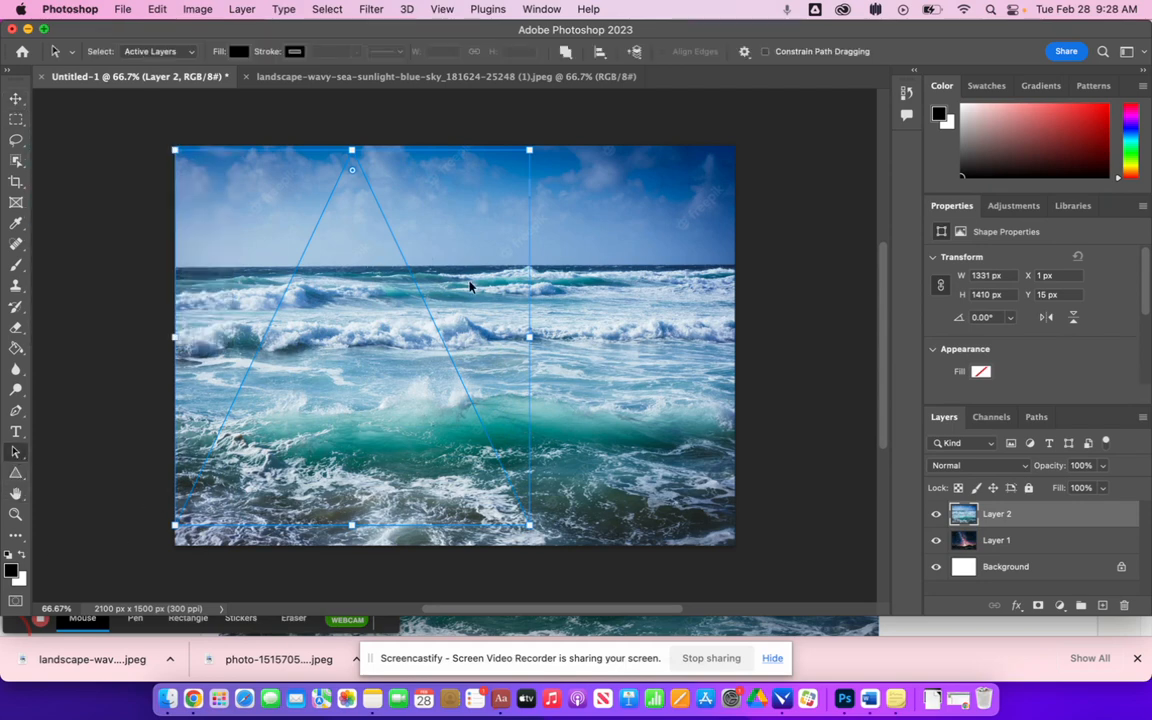
drag(429, 318, 527, 328)
drag(634, 348, 720, 349)
drag(275, 354, 216, 350)
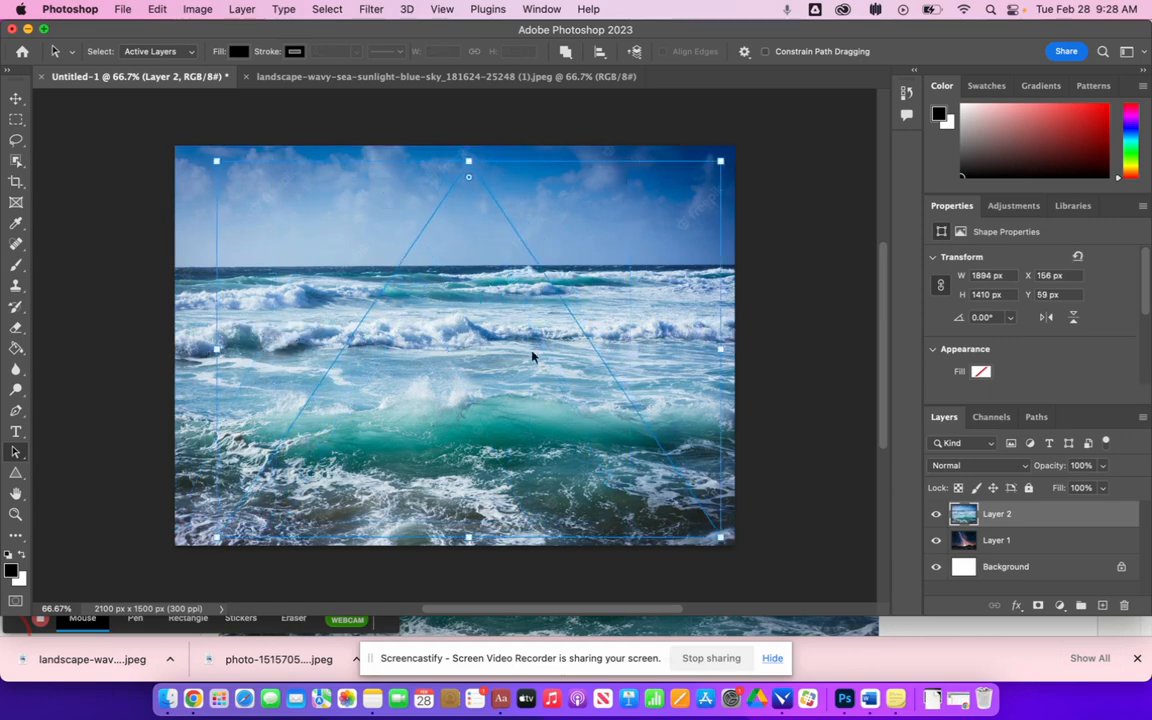
drag(720, 350, 669, 352)
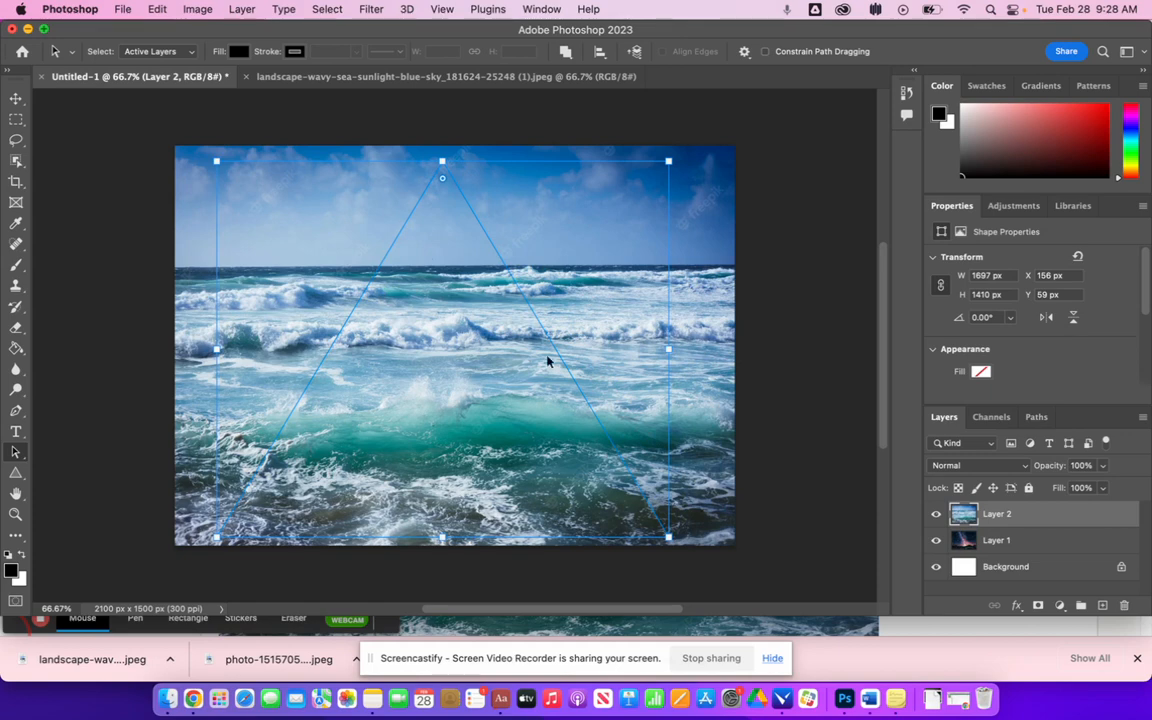
drag(530, 303, 532, 304)
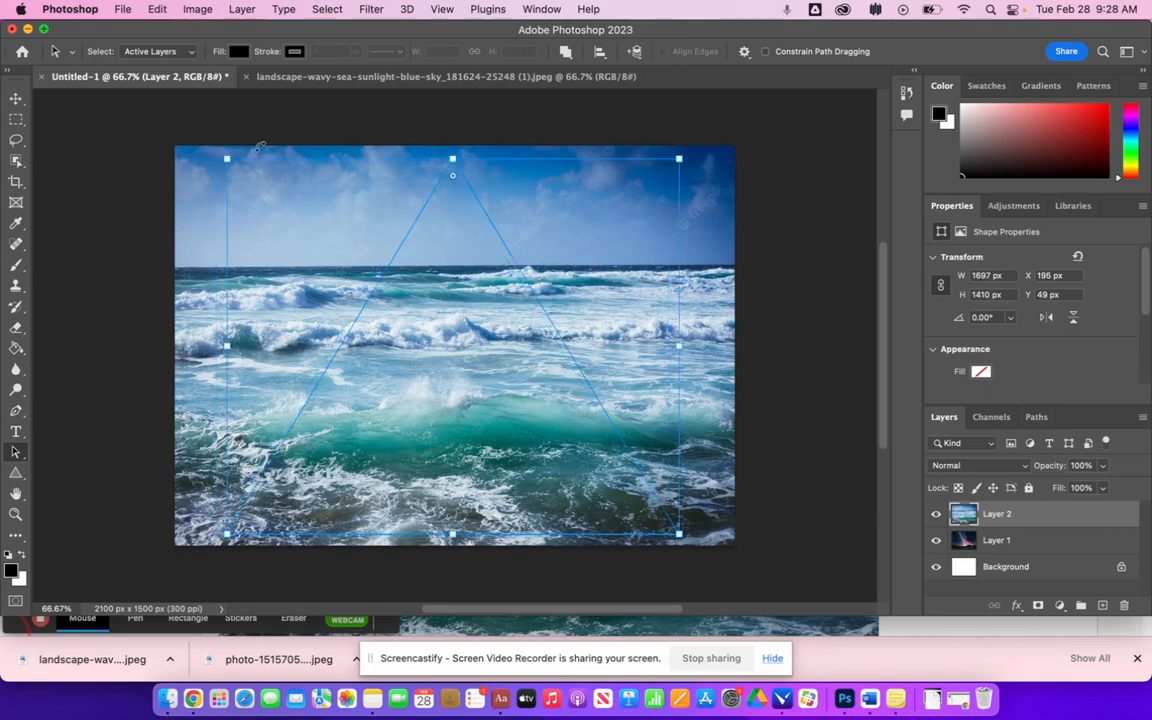
- Convert the triangle path into a new selection with 0 px feather and add it as a layer mask on the ocean layer
click(15, 475)
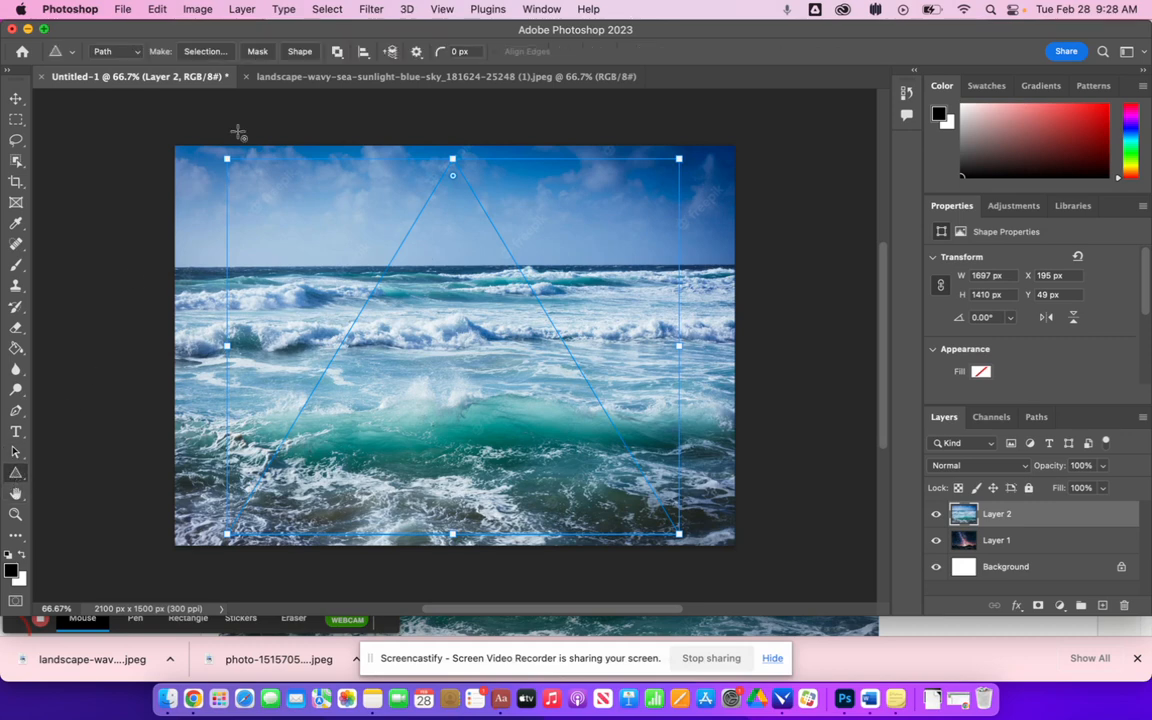
click(205, 51)
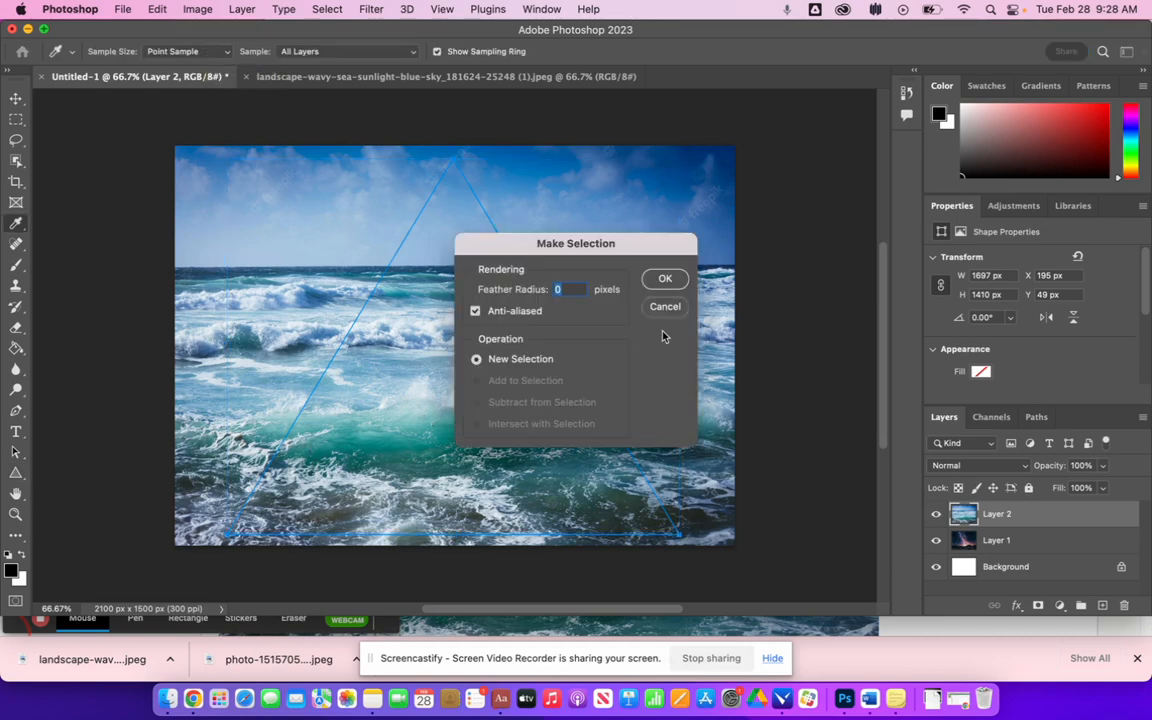
click(665, 280)
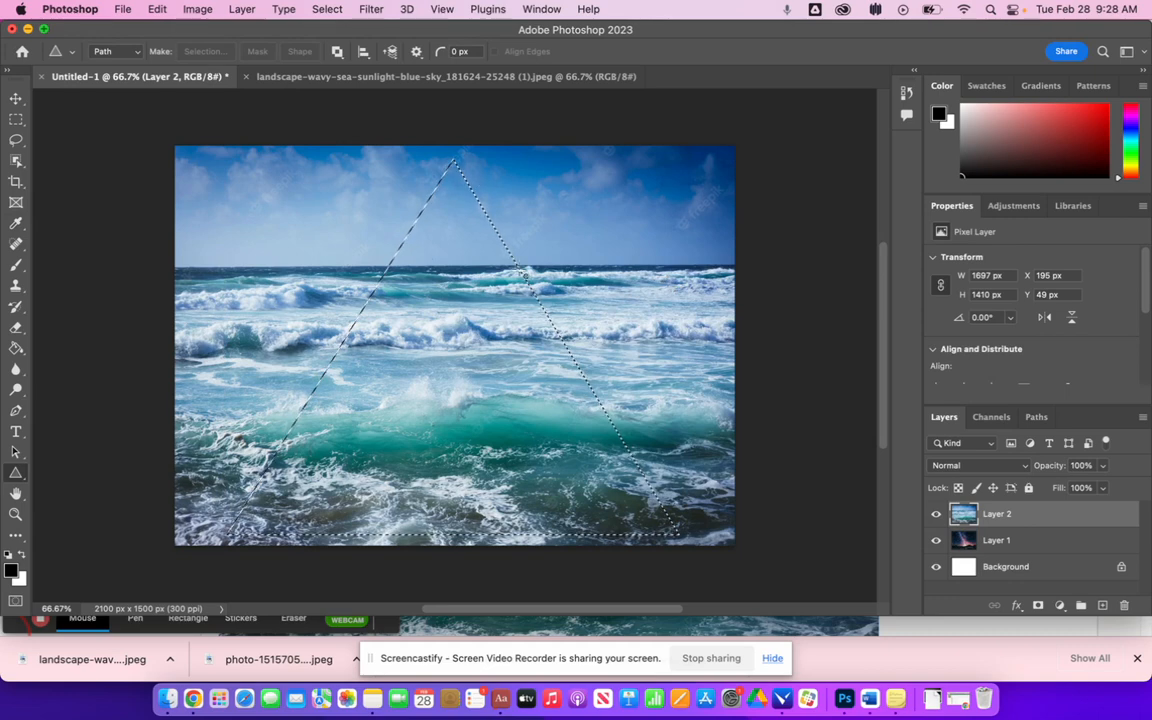
click(1038, 606)
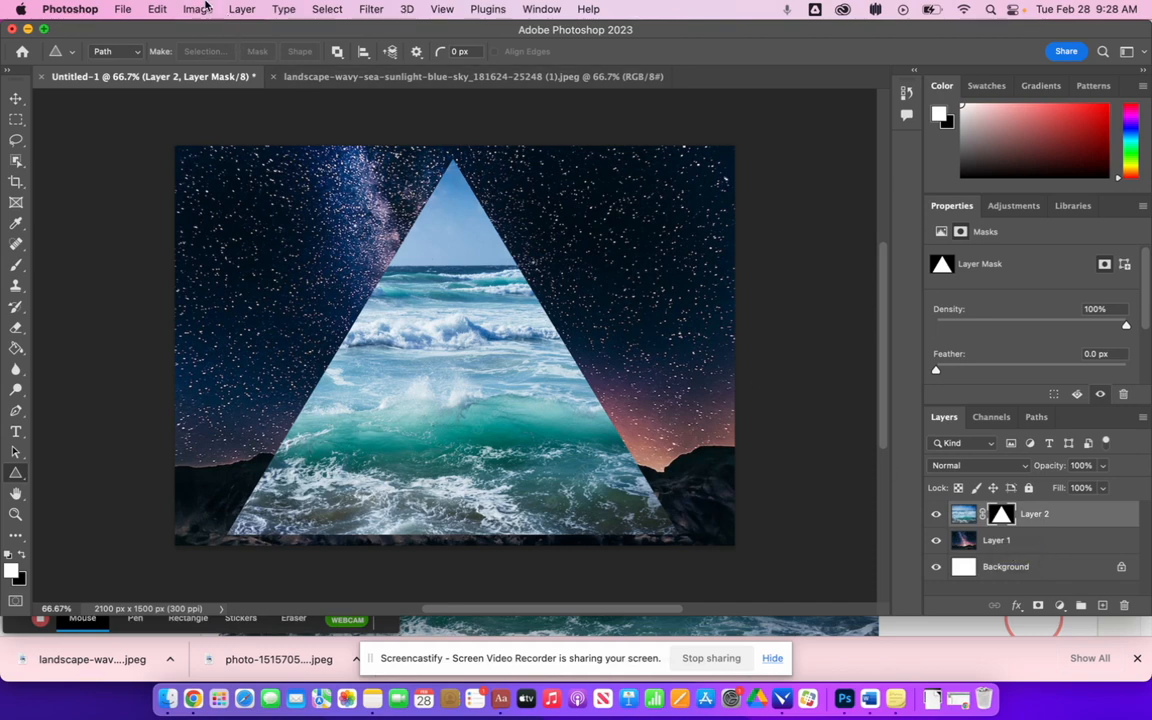
- Apply Bevel & Emboss to the masked ocean layer with depth 677%, size 49 px, soften 4 px, highlight opacity 78% and shadow opacity 64%
click(241, 9)
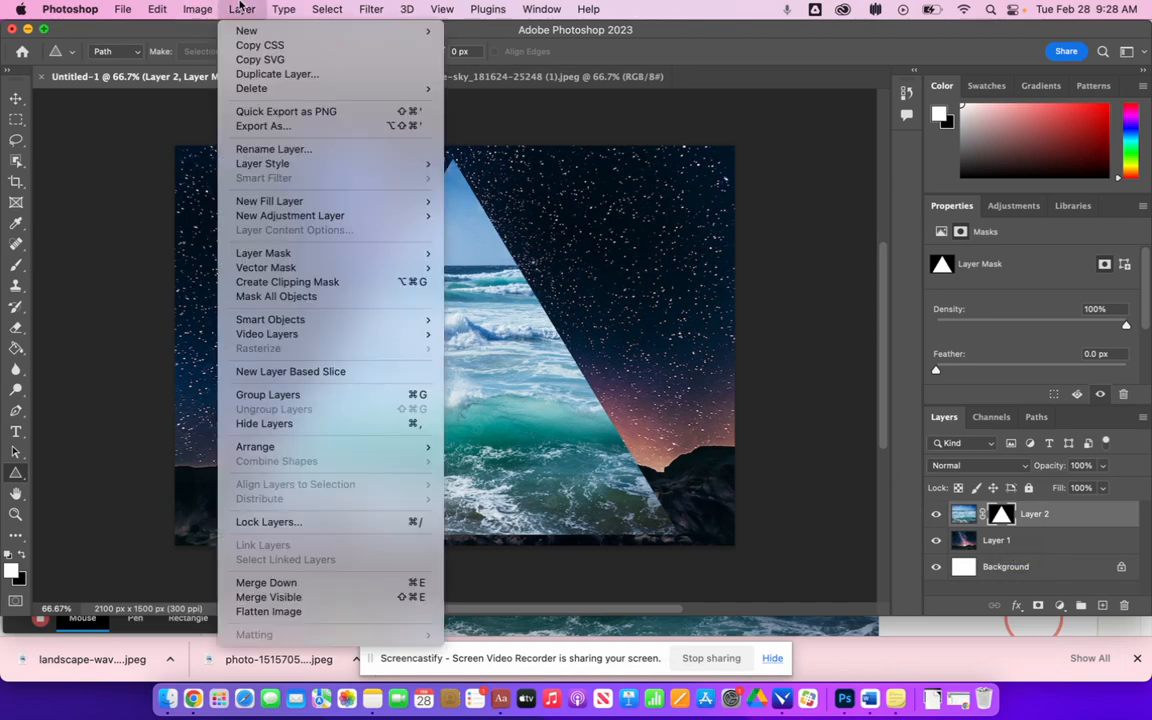
mouse_move(278, 162)
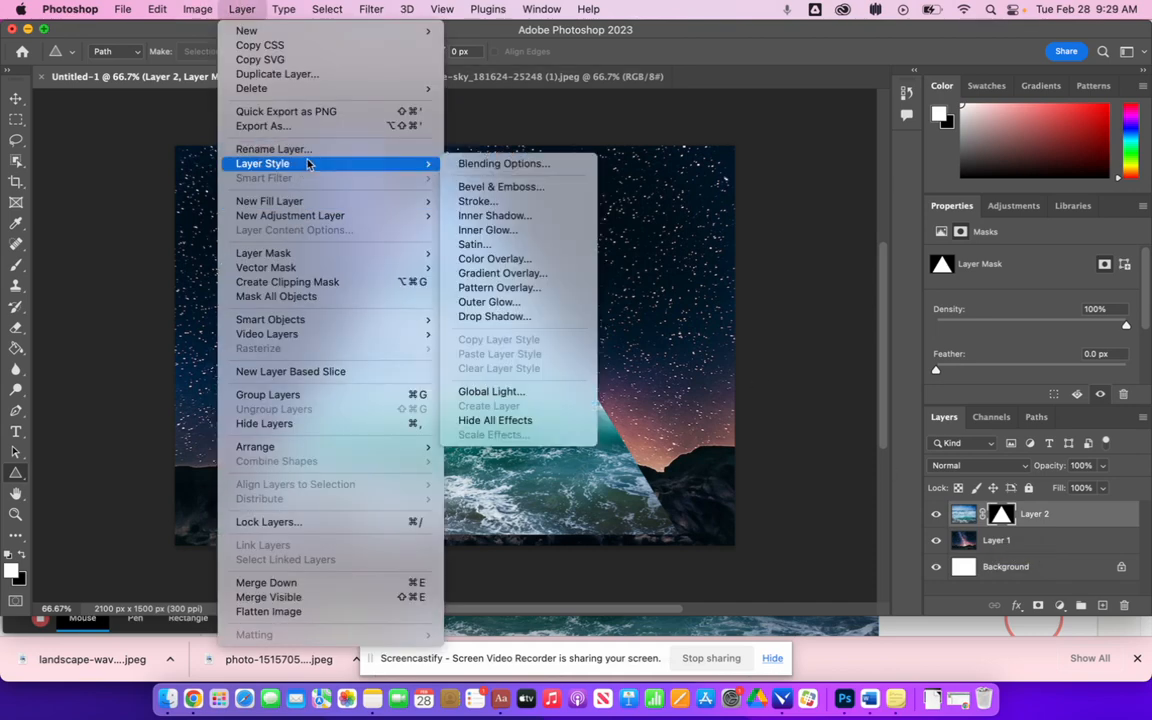
click(527, 186)
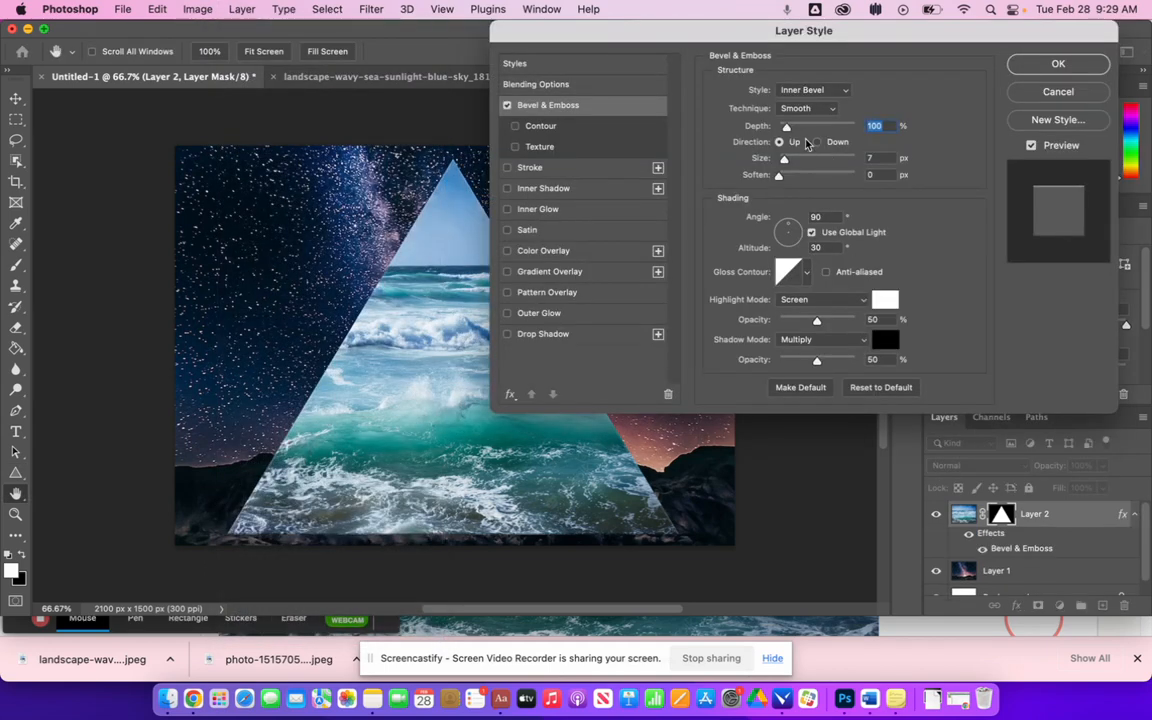
drag(786, 126, 792, 177)
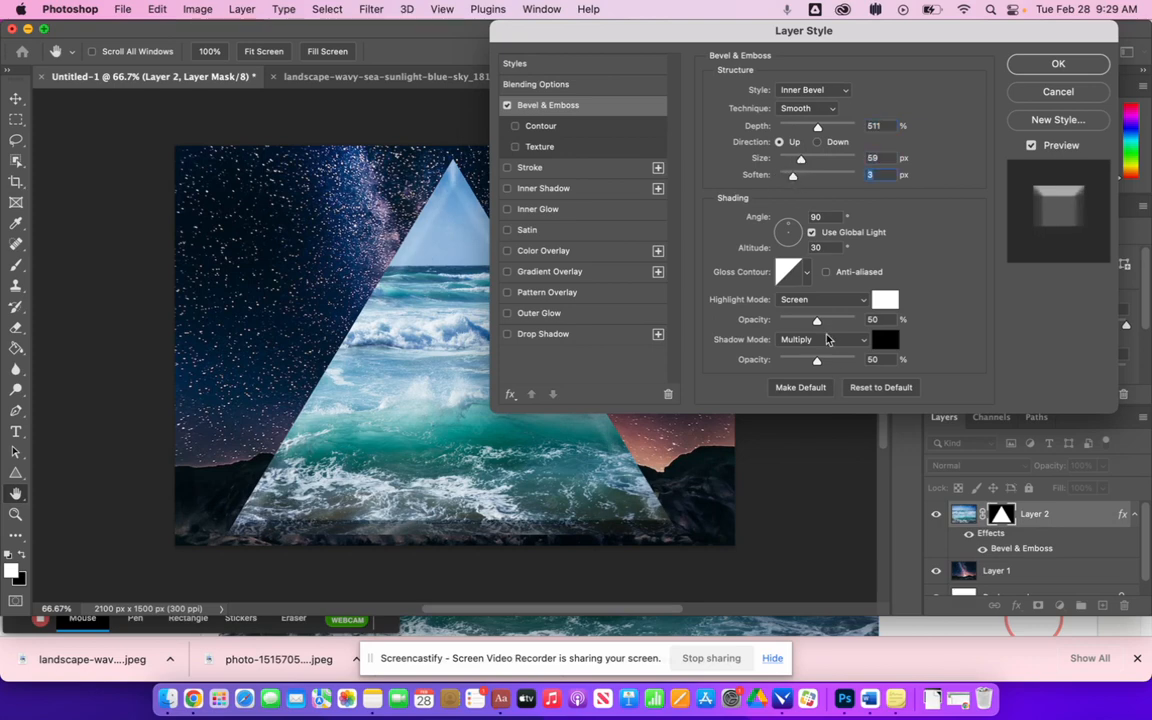
mouse_move(818, 322)
mouse_down()
mouse_move(846, 362)
mouse_move(825, 360)
mouse_move(823, 319)
mouse_move(838, 320)
mouse_up()
drag(817, 127, 799, 175)
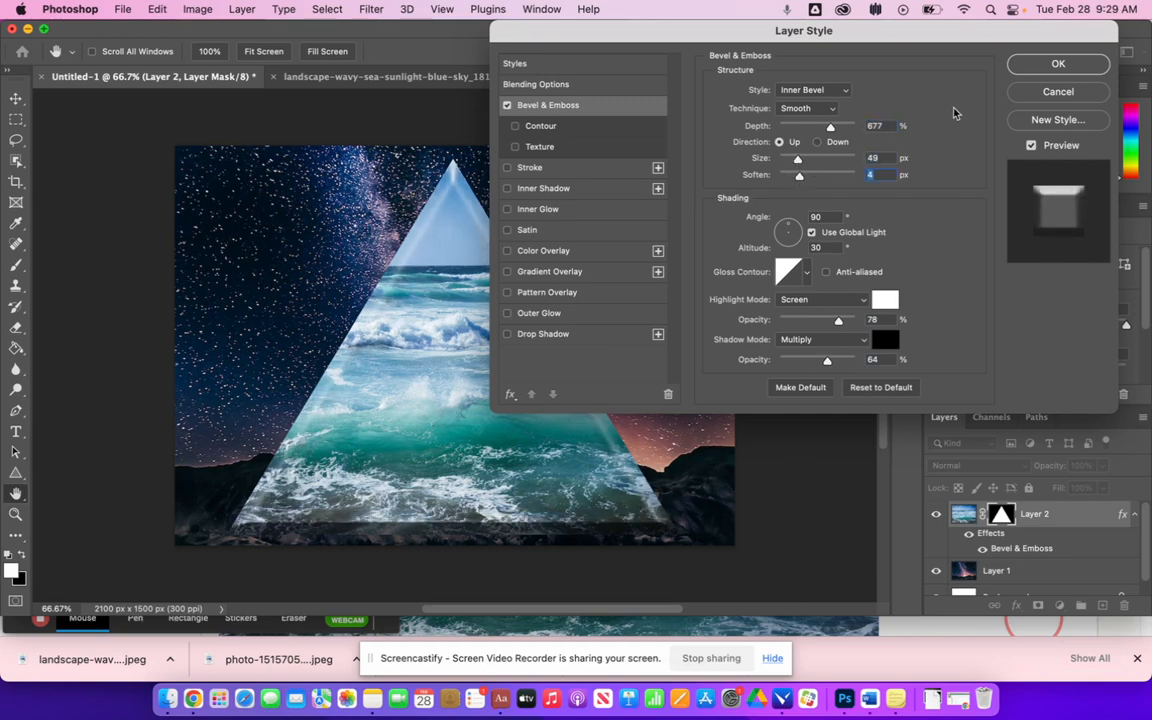
click(1056, 64)
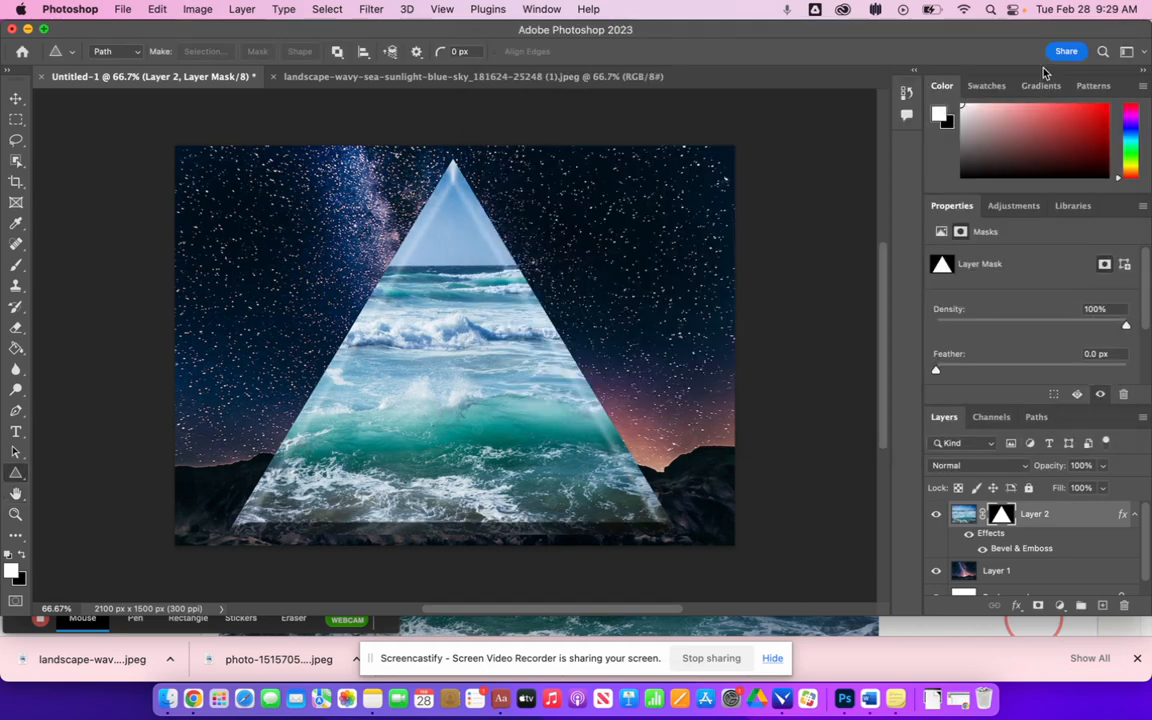
- Scale the masked ocean layer down to about 1655 x 1102 px with Free Transform and place the triangle above the mountains
click(14, 454)
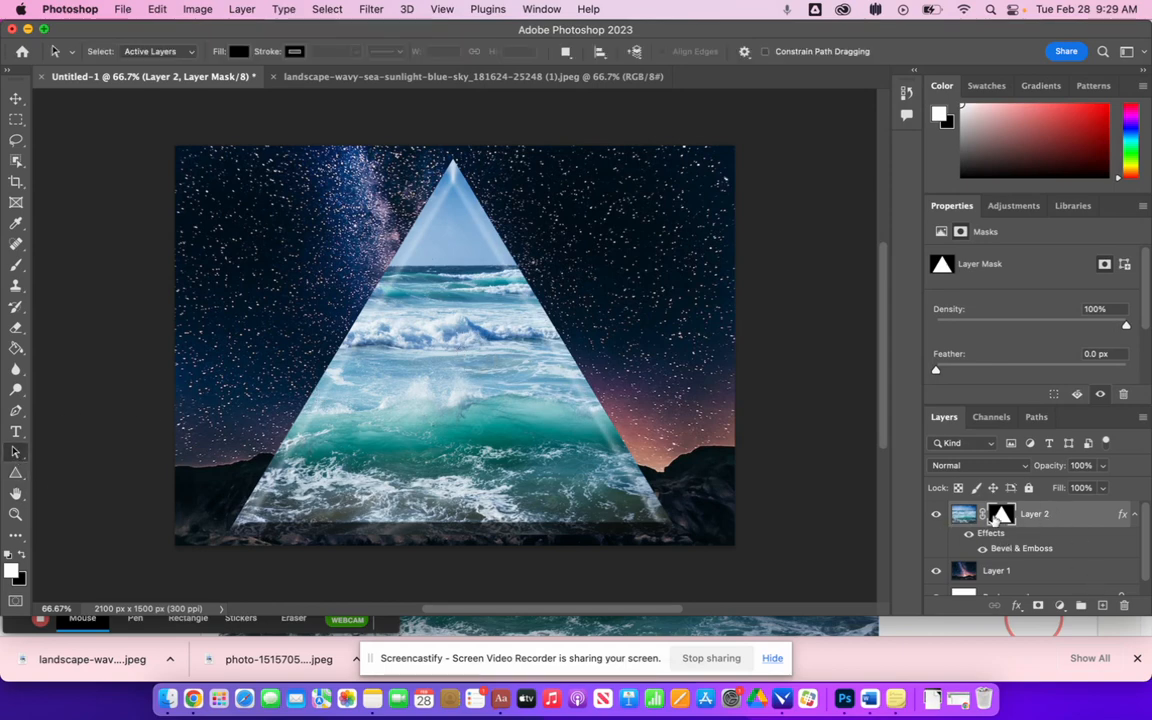
click(16, 99)
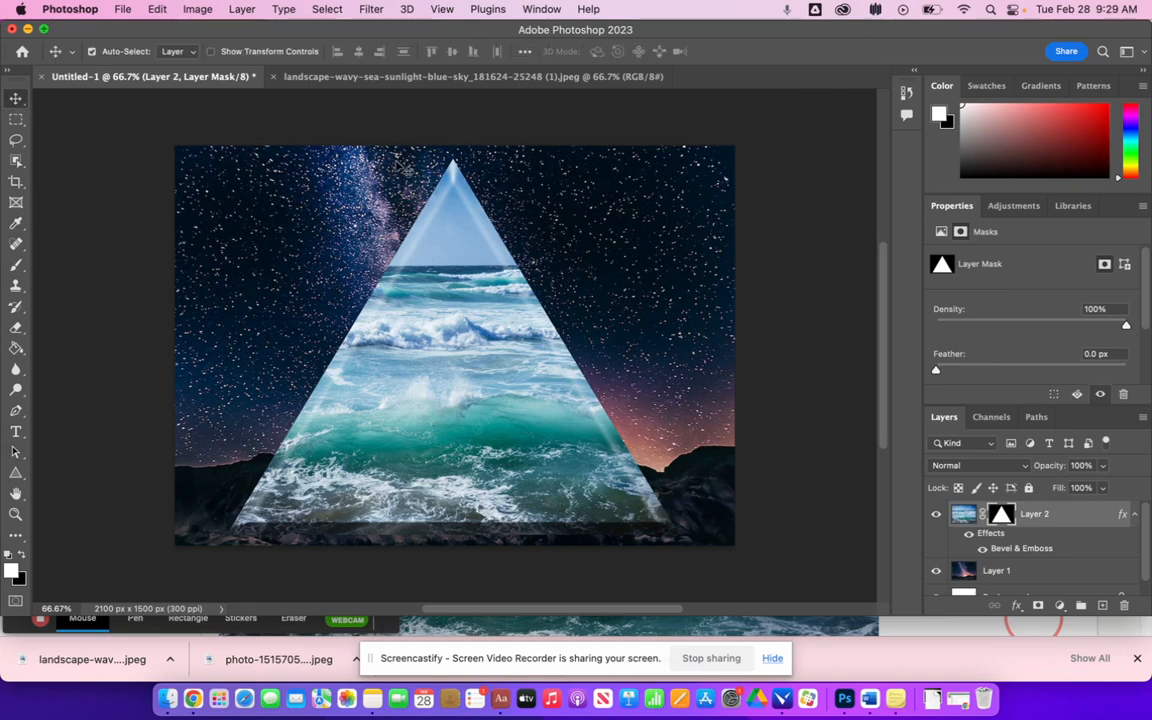
key(super+t)
drag(760, 549, 713, 517)
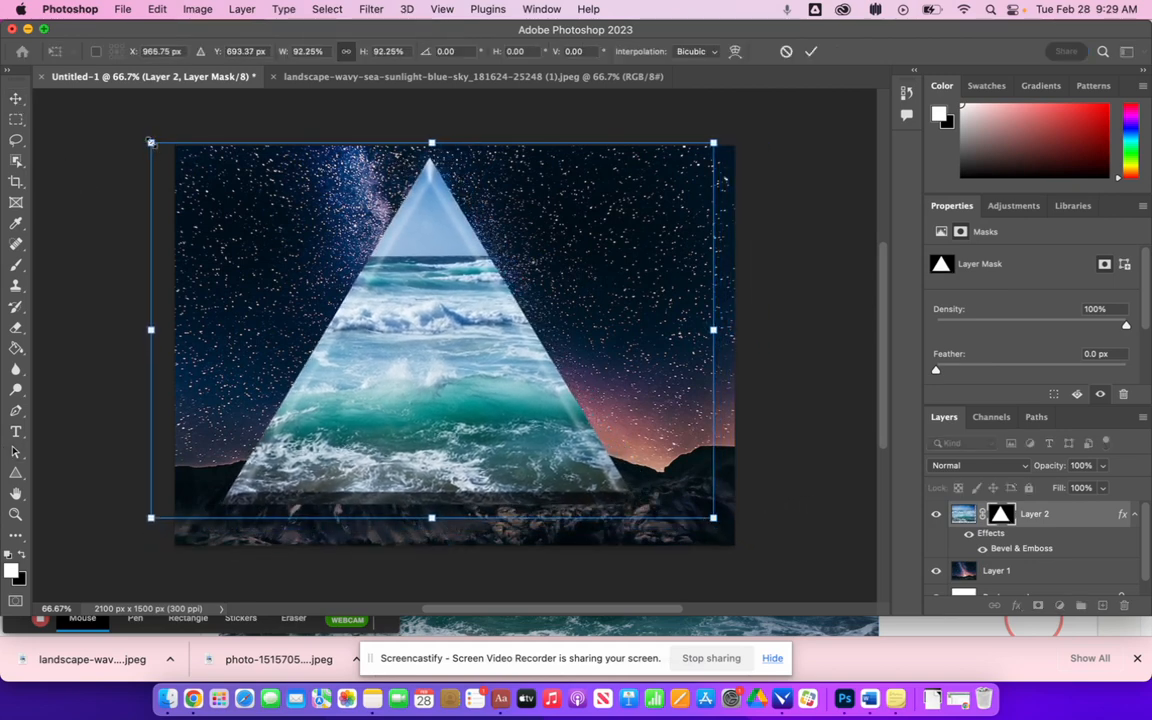
drag(150, 142, 195, 160)
drag(442, 327, 490, 342)
drag(196, 490, 238, 461)
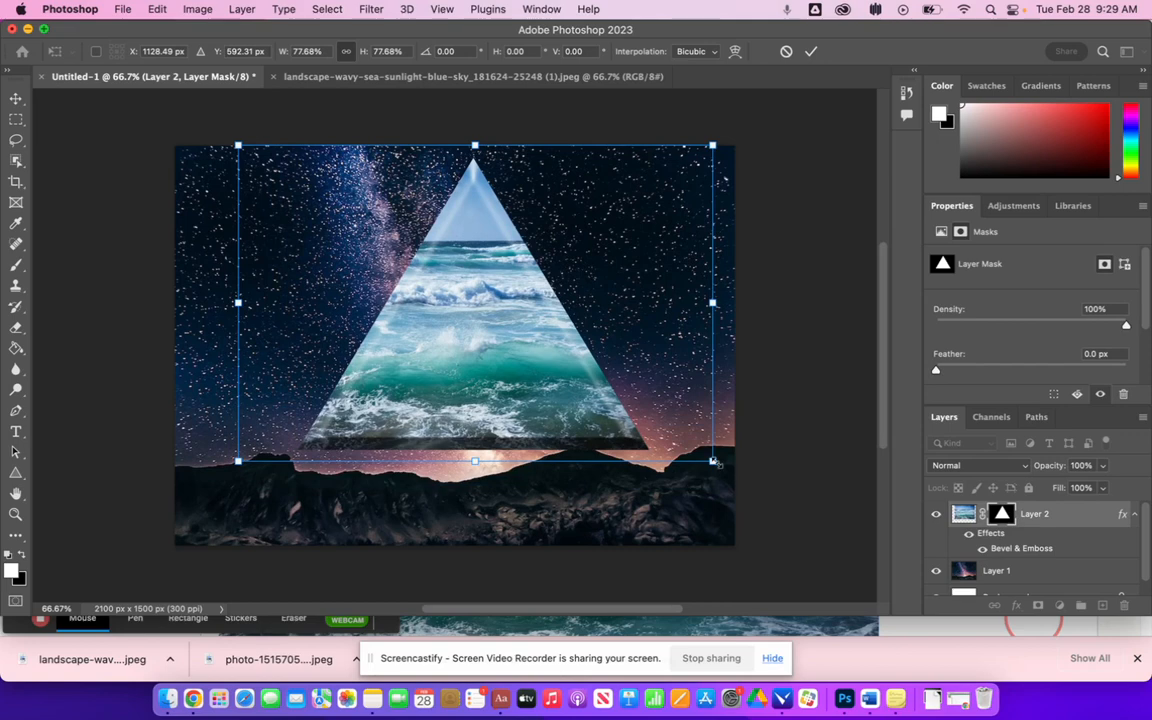
drag(712, 461, 680, 439)
drag(487, 366, 443, 378)
key(Return)
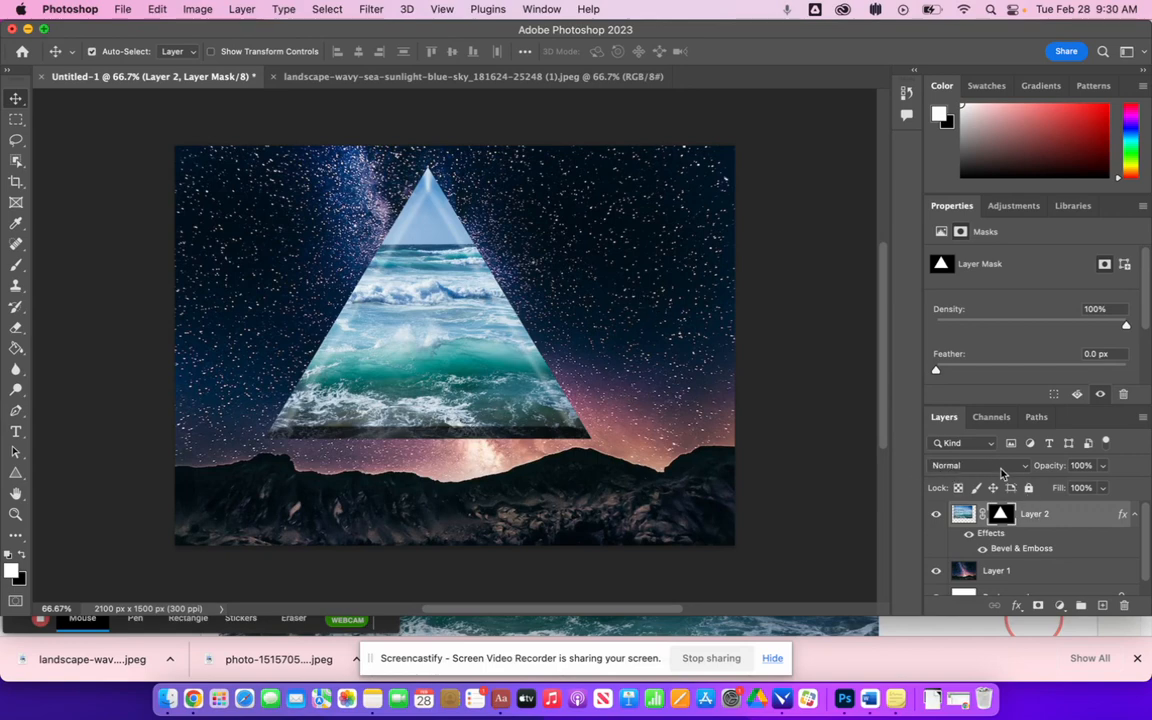
- Set the masked ocean layer's blend mode to Lighten
click(968, 467)
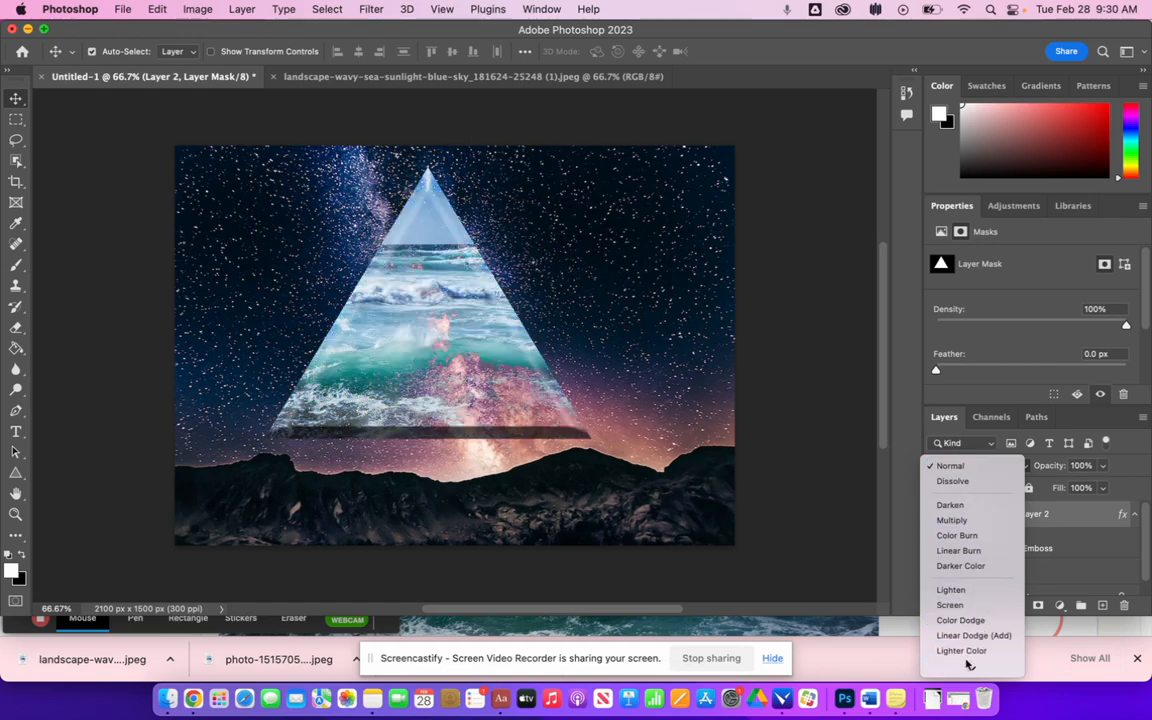
mouse_move(968, 668)
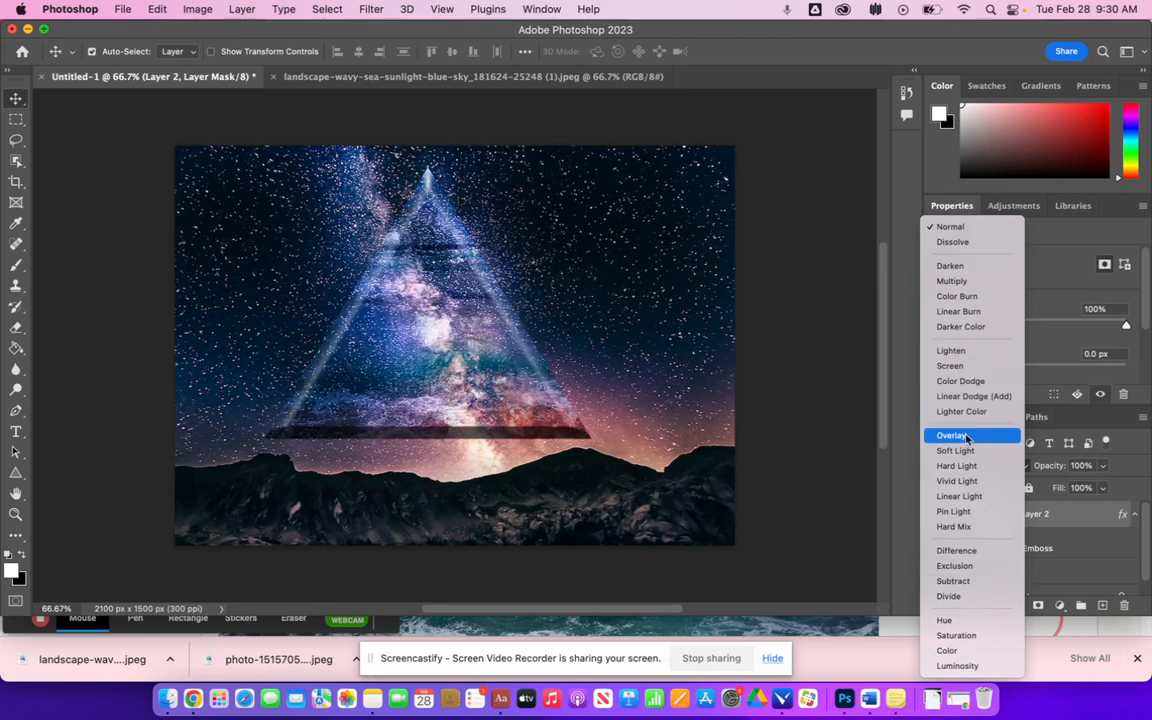
click(960, 352)
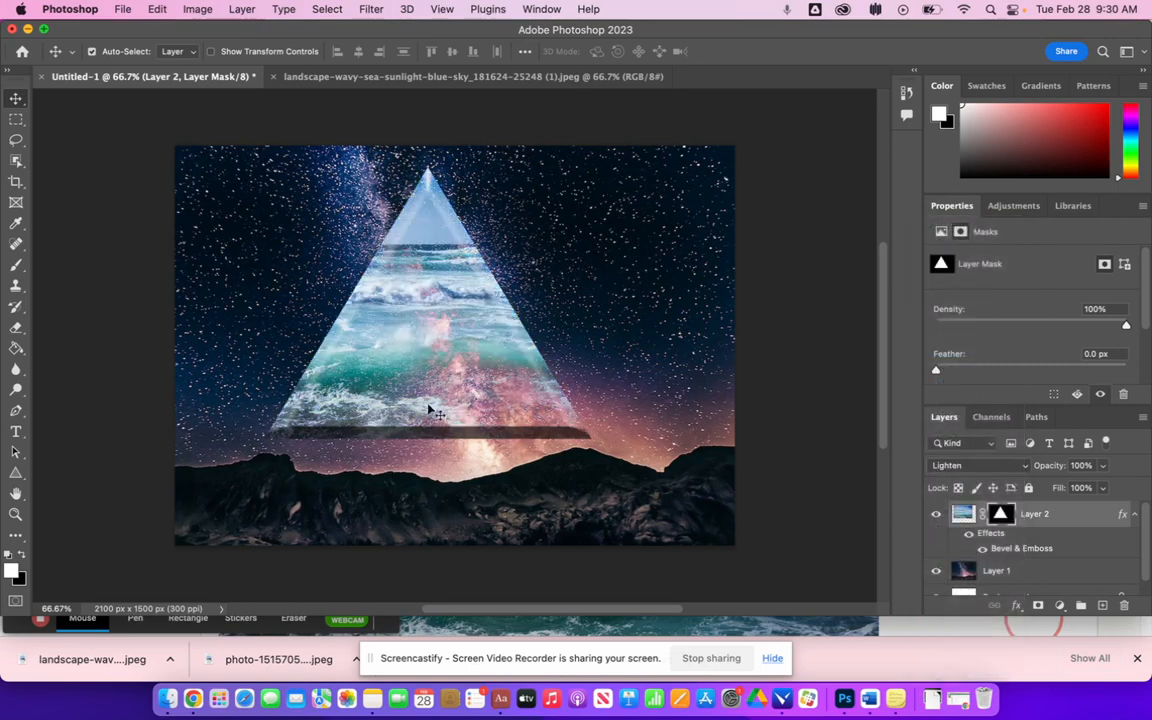
- Start saving the composition on the computer instead of to cloud documents, and switch to saving a copy
click(122, 9)
click(130, 167)
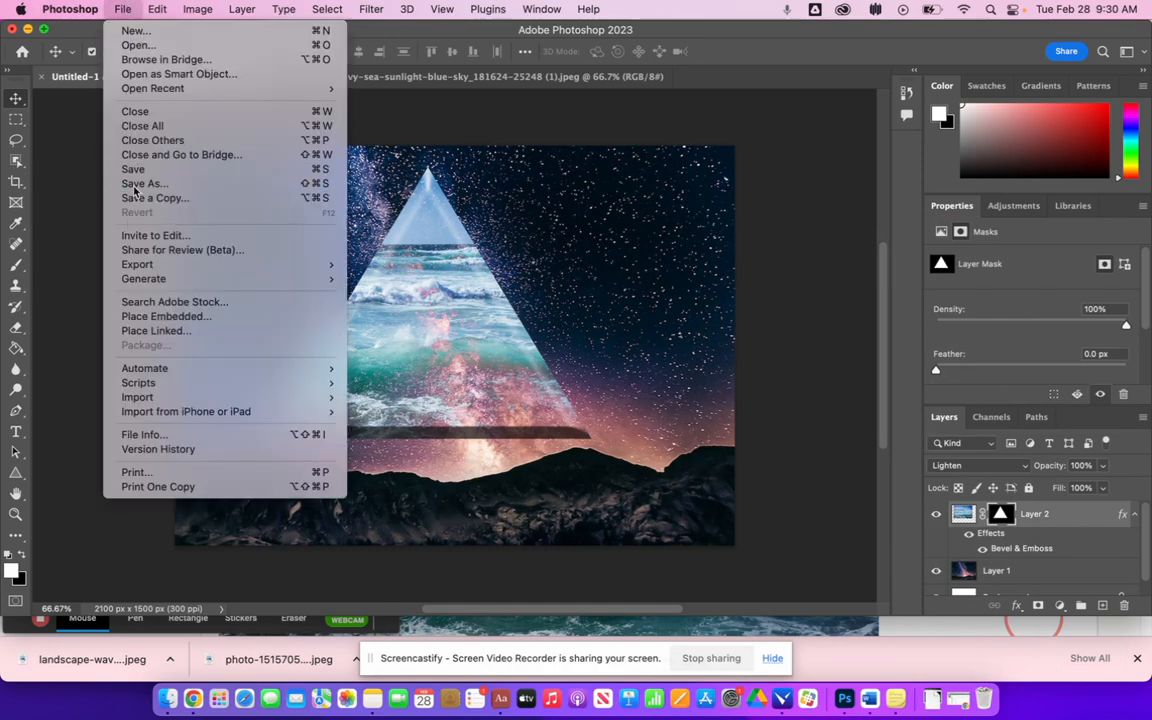
click(317, 557)
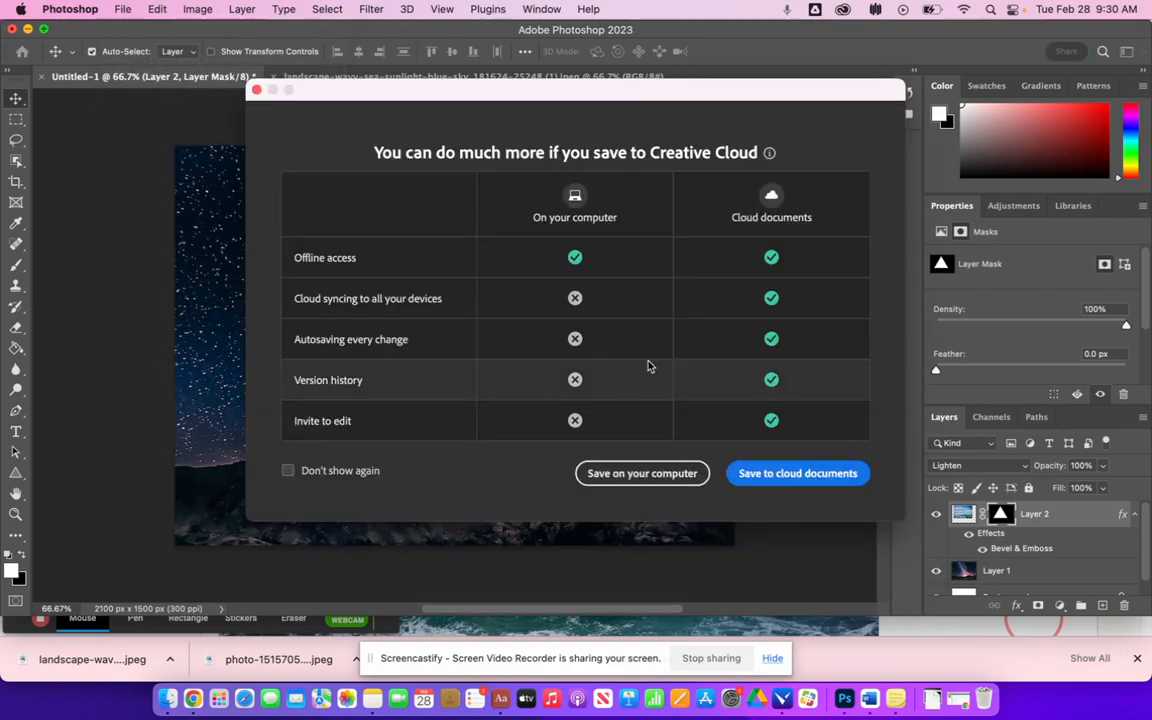
click(659, 477)
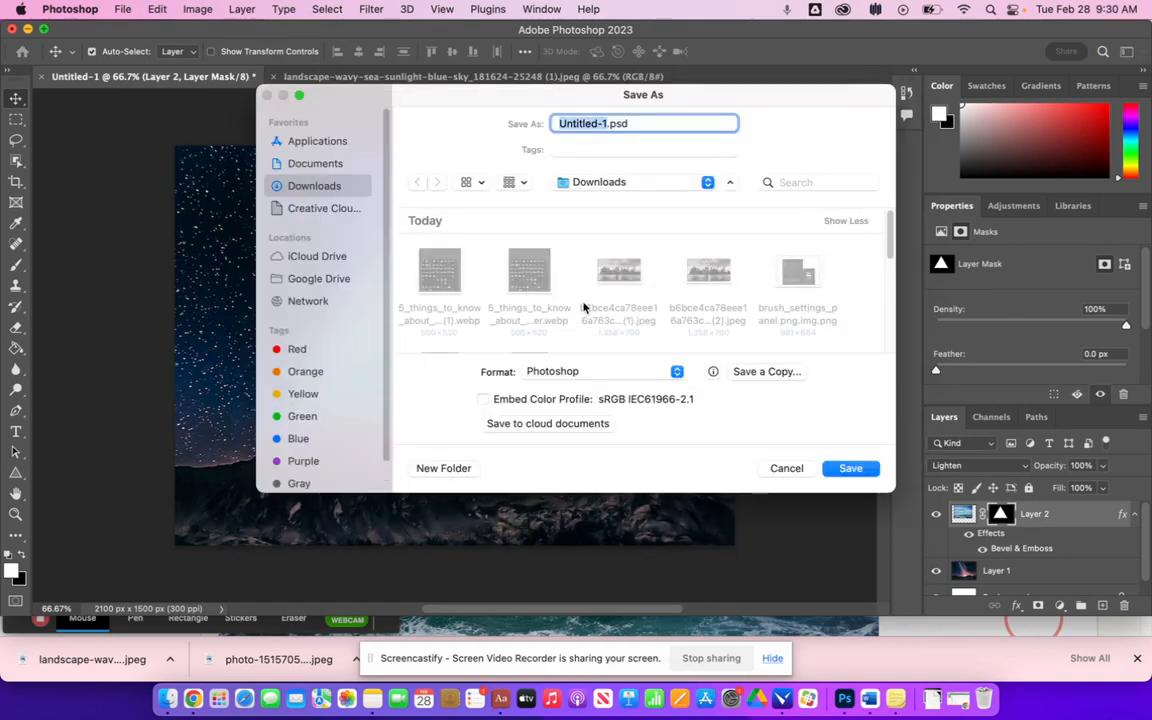
click(641, 376)
click(764, 371)
click(764, 371)
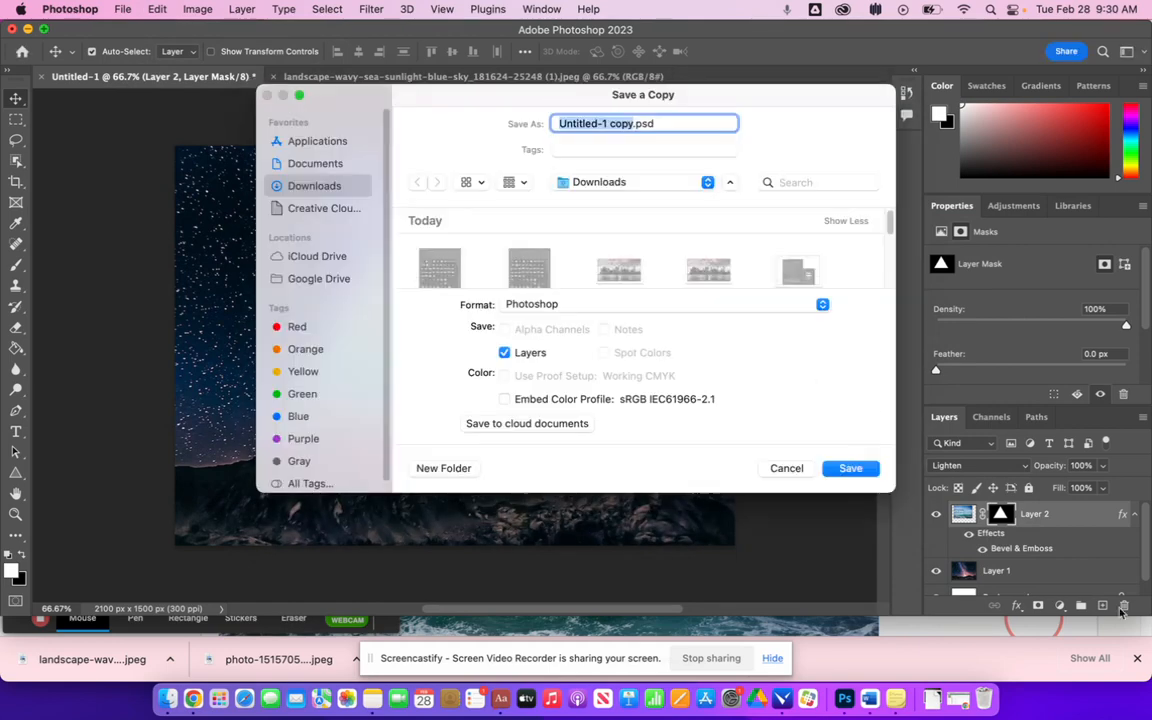
- Save the copy in Downloads as a JPEG named "shape mask" with quality 12 (Maximum) and Baseline ("Standard") format
click(562, 305)
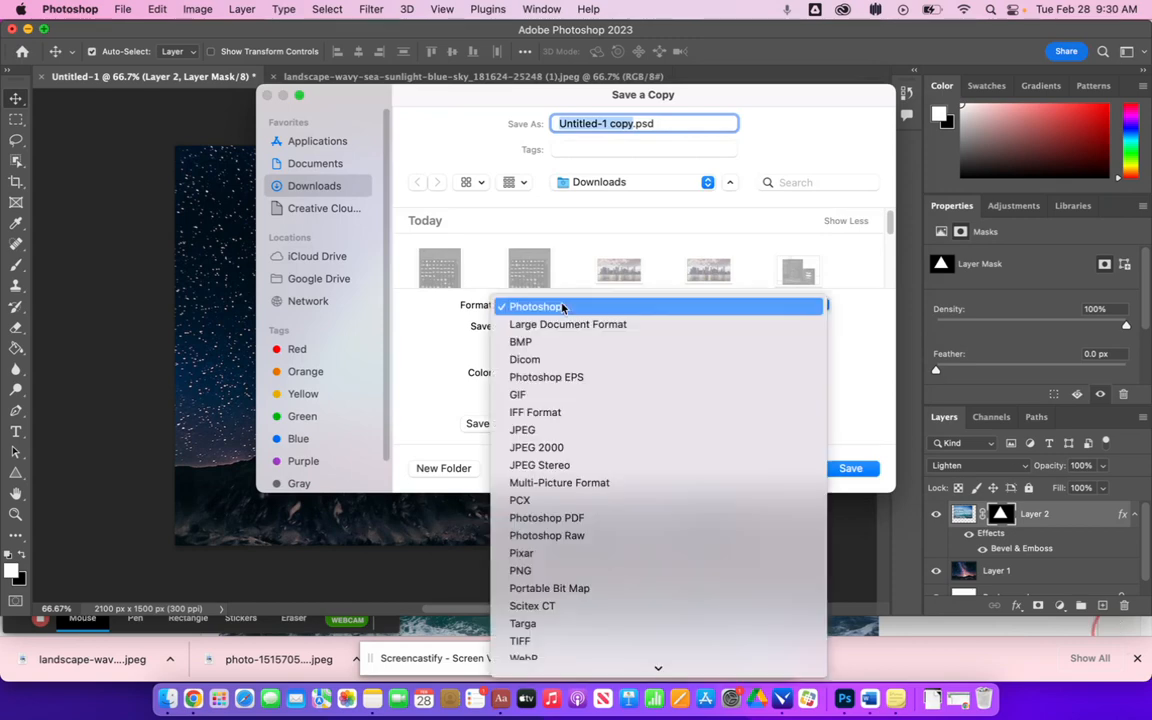
click(548, 430)
text(shape)
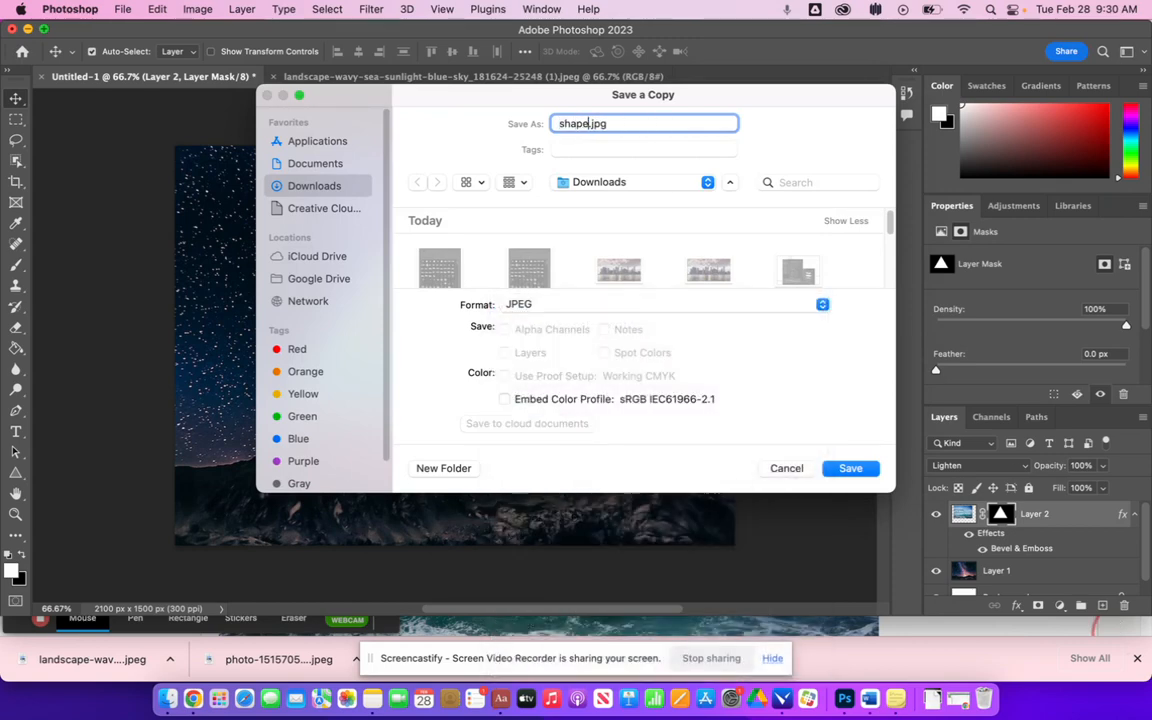
text( mask)
click(842, 465)
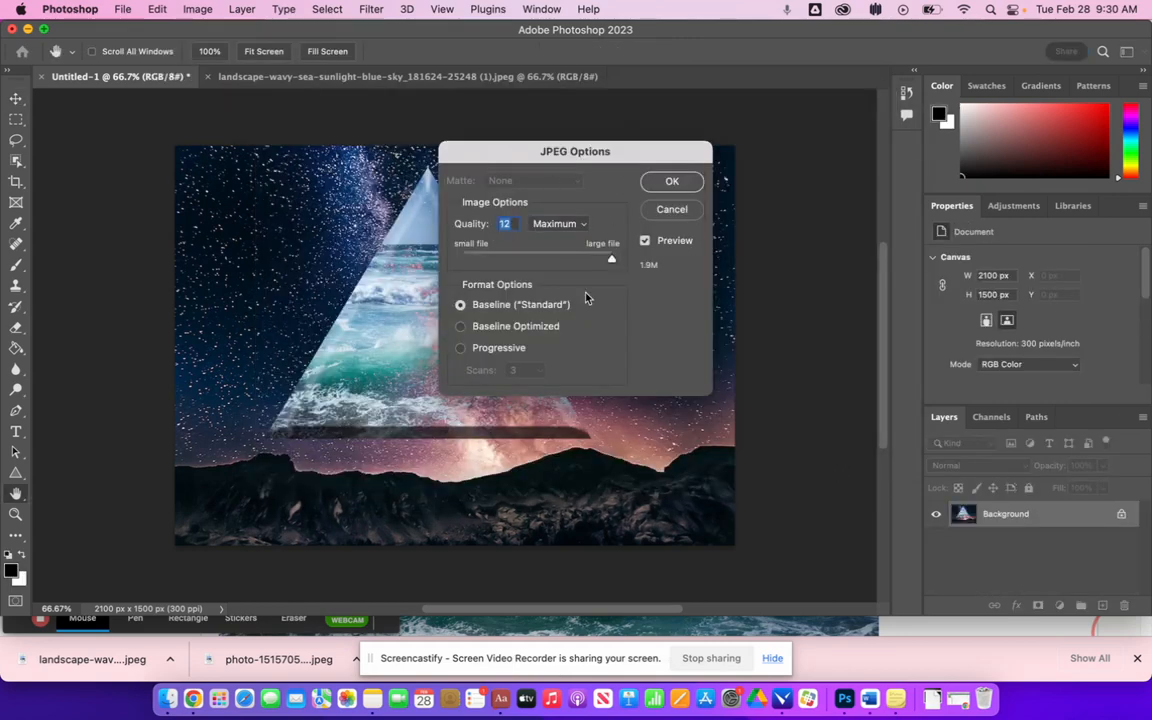
click(652, 183)
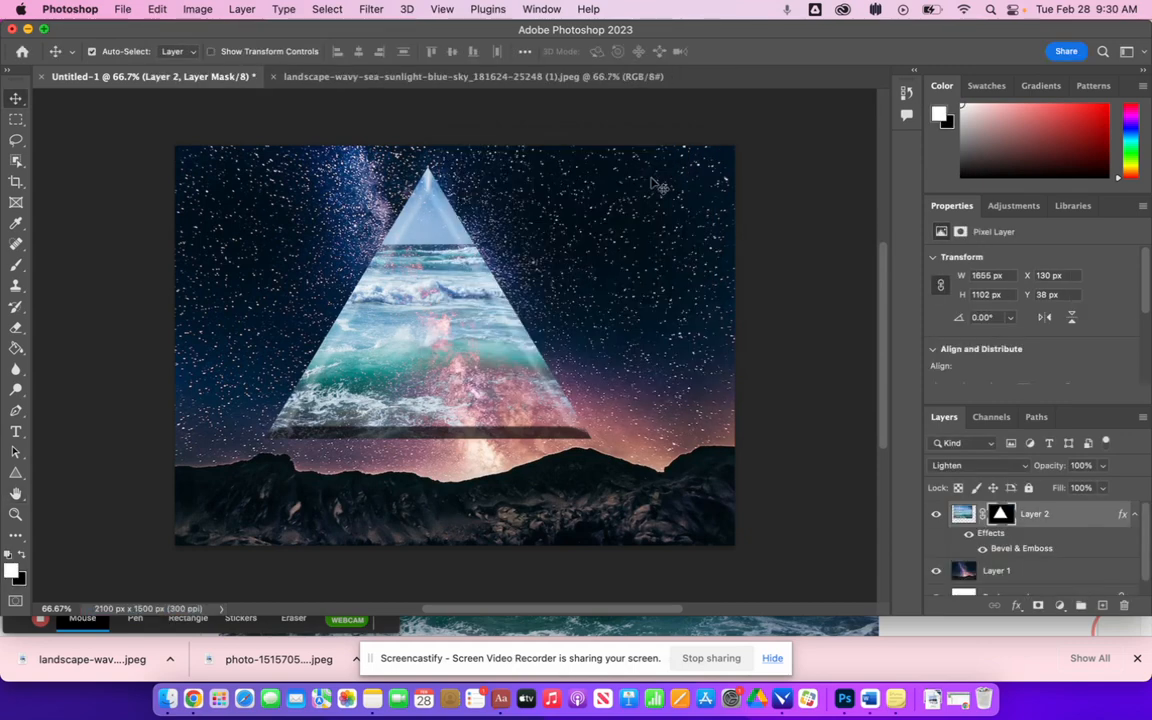